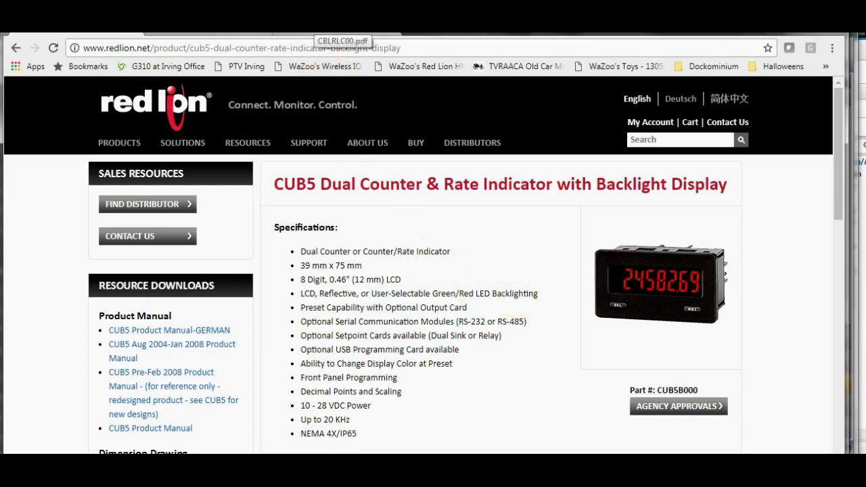
# - Check the RS485 pinout in the CBLRLC00.pdf Connections table, then move to the CUB5 manual
pyautogui.click(342, 32)
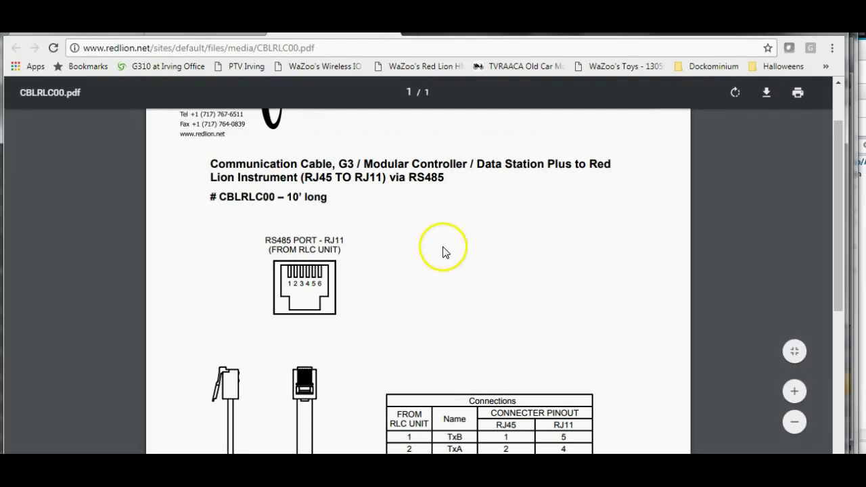
pyautogui.scroll(2, 443, 252)
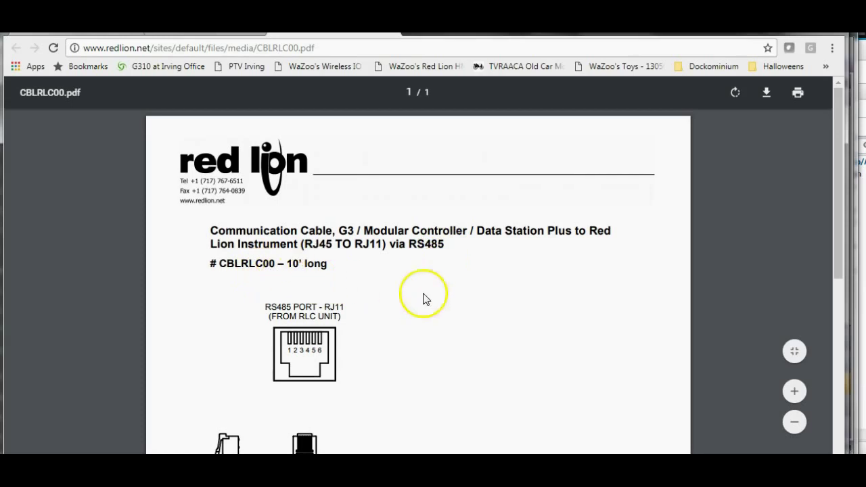
pyautogui.scroll(-3, 437, 305)
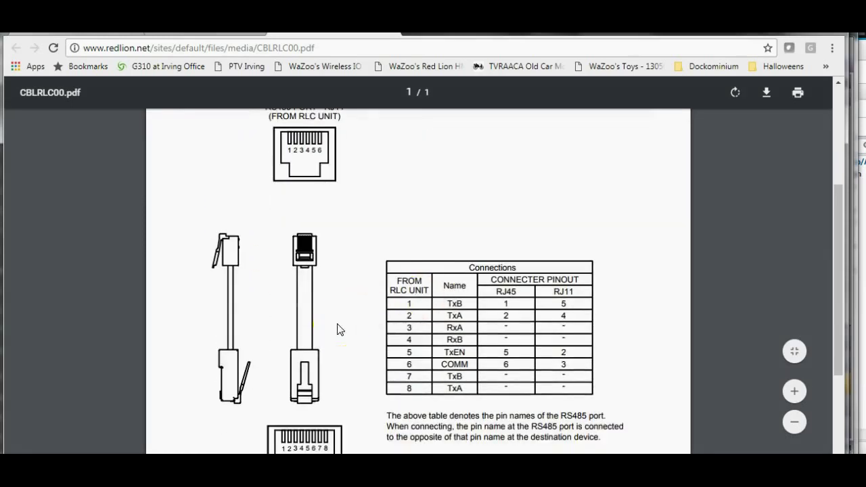
pyautogui.scroll(3, 338, 329)
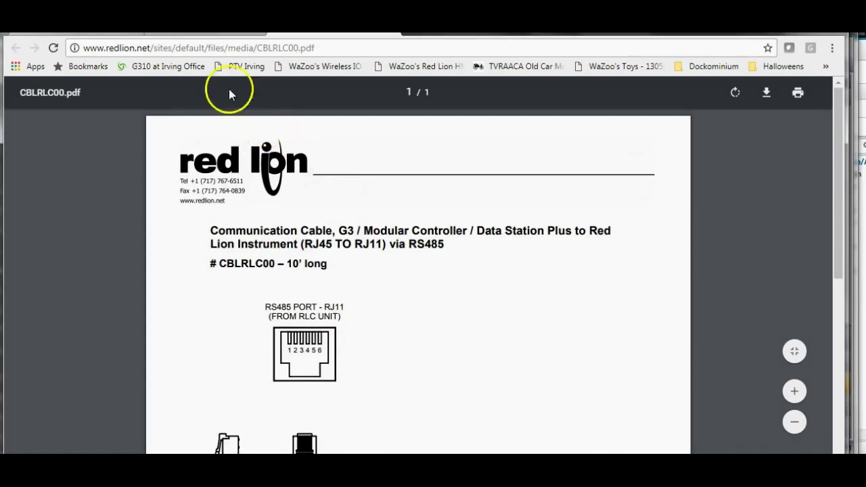
pyautogui.hotkey('ctrl', 'Tab')
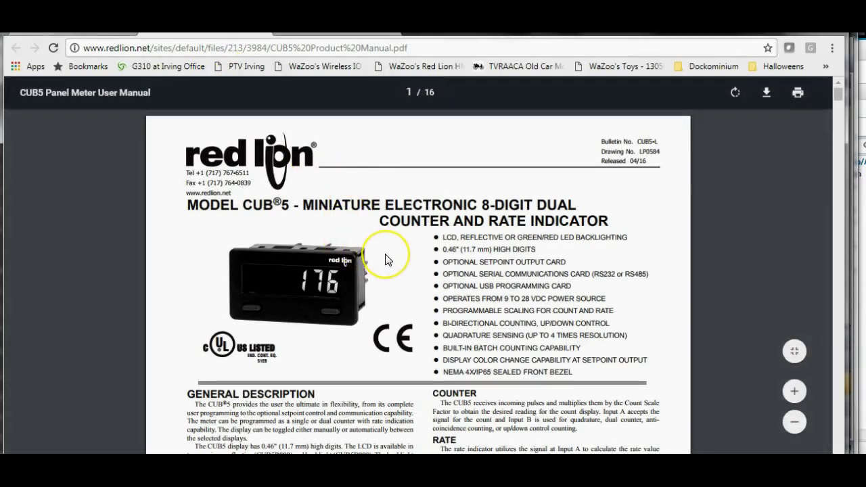
pyautogui.scroll(-1, 385, 259)
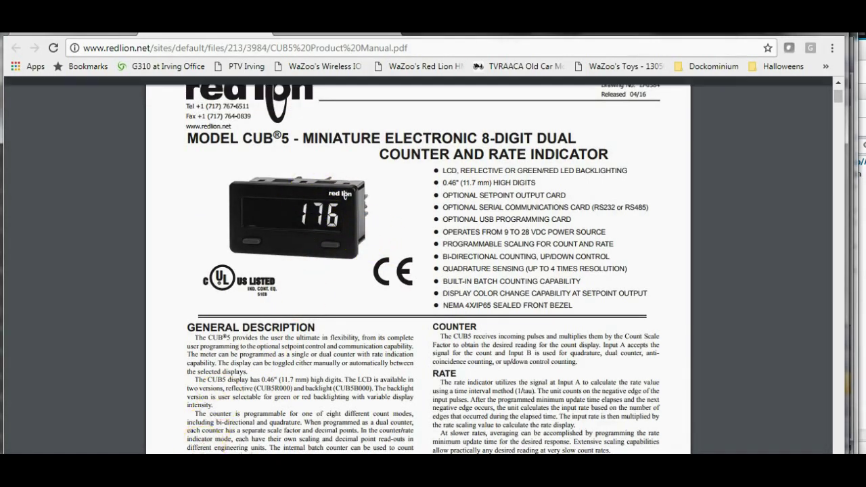
# - In the Crimson project's Communications, select the RS-485 Comms Port
pyautogui.moveTo(190, 446)
pyautogui.click(190, 426)
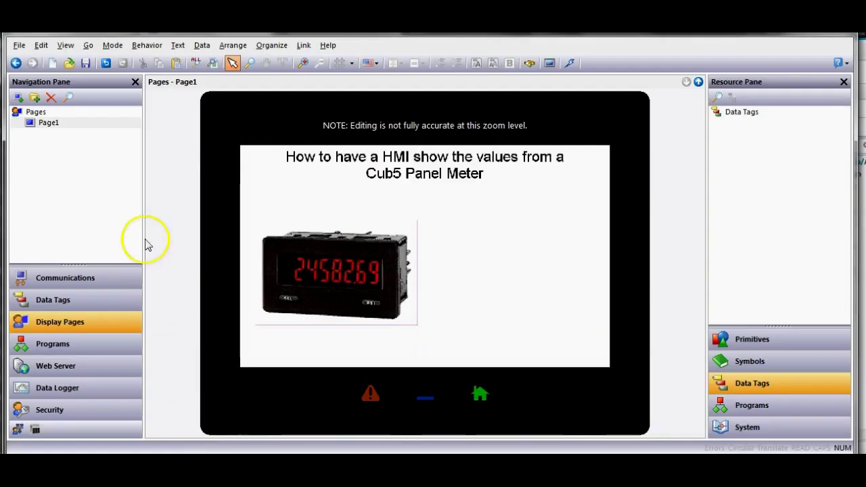
pyautogui.click(102, 280)
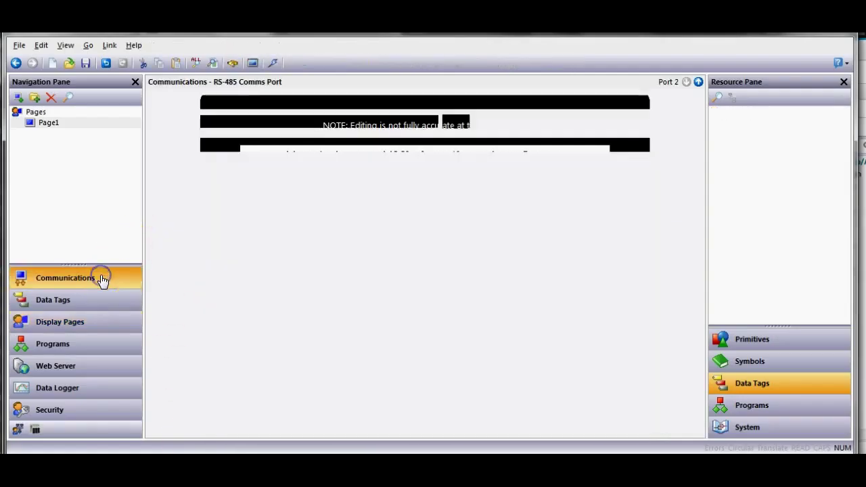
pyautogui.click(68, 140)
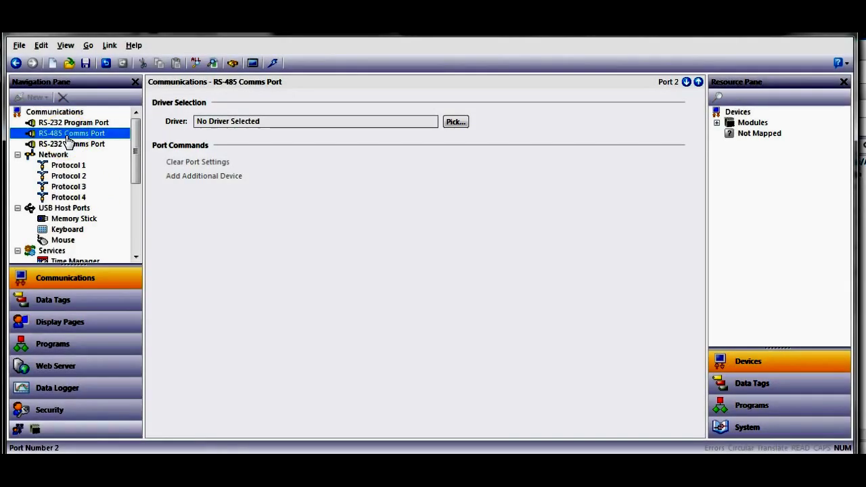
# - Assign the Red Lion RLC Instrument driver to the RS-485 port
pyautogui.click(455, 122)
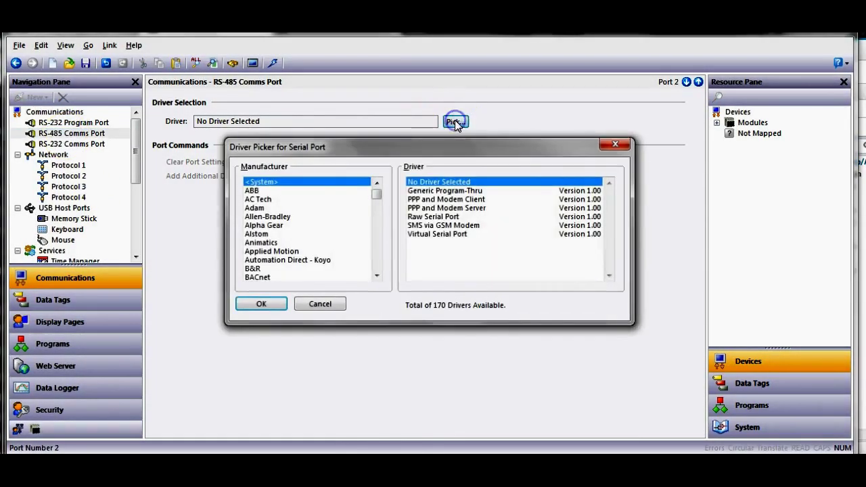
pyautogui.click(379, 258)
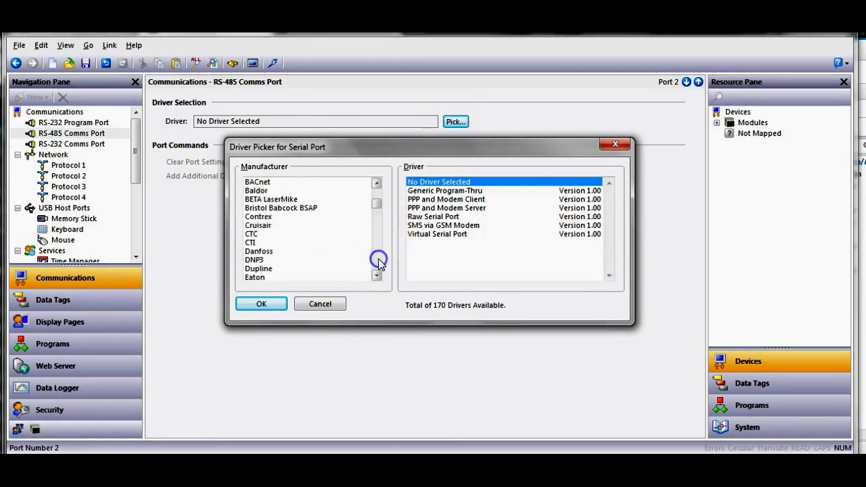
pyautogui.click(379, 258)
pyautogui.click(378, 259)
pyautogui.click(378, 260)
pyautogui.click(378, 259)
pyautogui.click(378, 260)
pyautogui.click(378, 260)
pyautogui.click(378, 258)
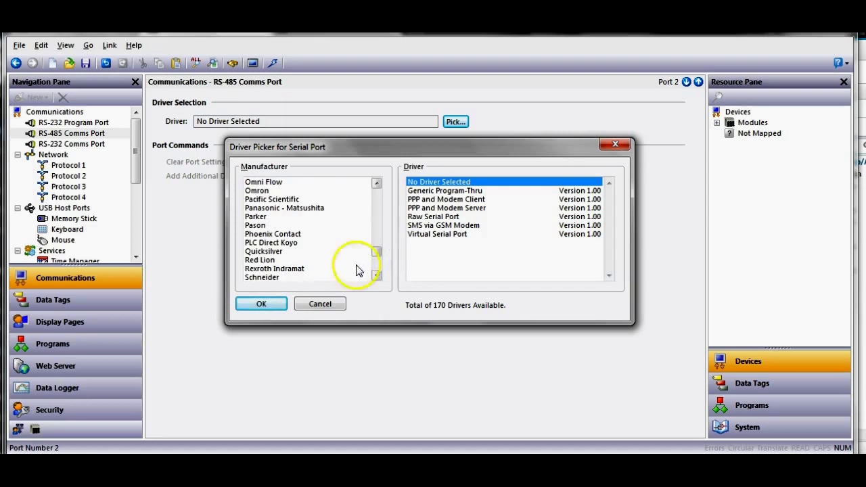
pyautogui.click(262, 261)
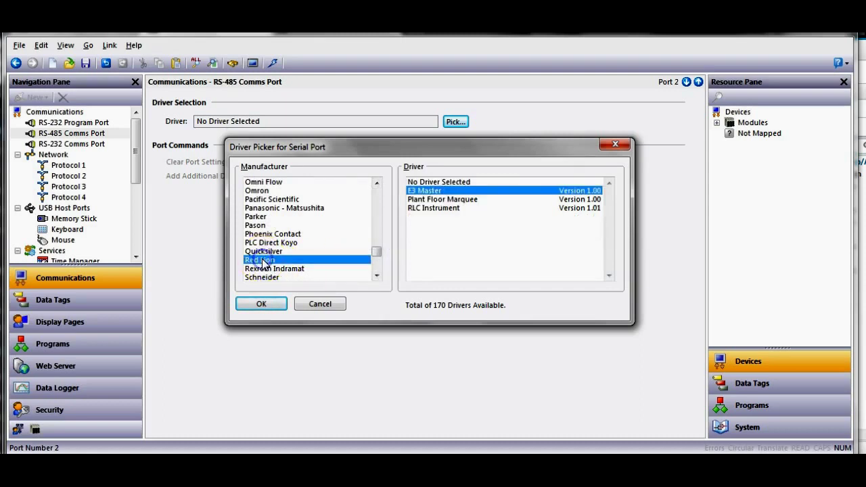
pyautogui.click(449, 210)
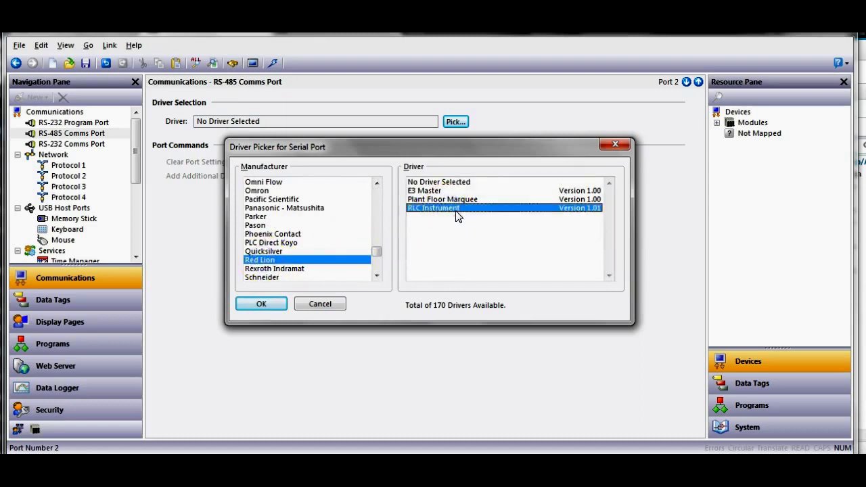
pyautogui.click(267, 305)
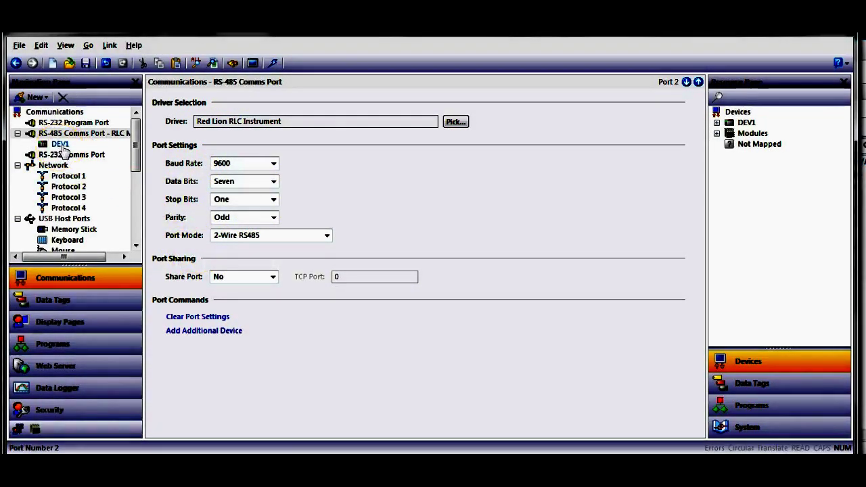
# - Rename the DEV1 device to CUB5R_1
pyautogui.click(61, 147)
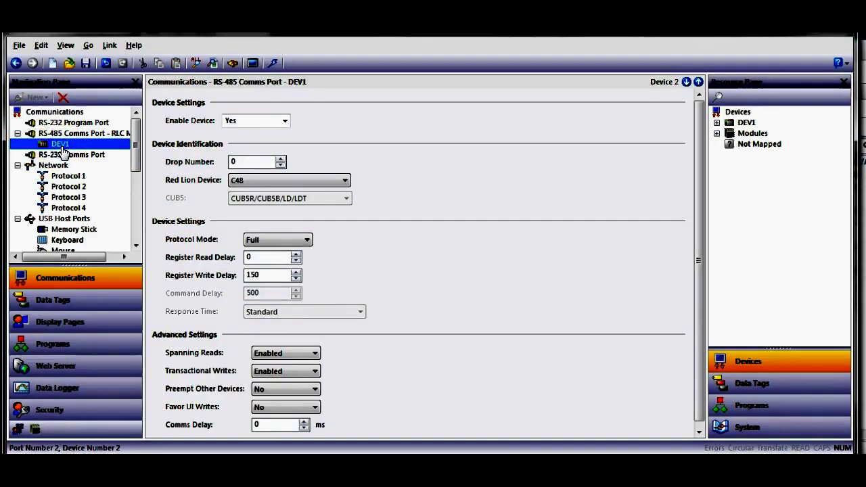
pyautogui.click(61, 146)
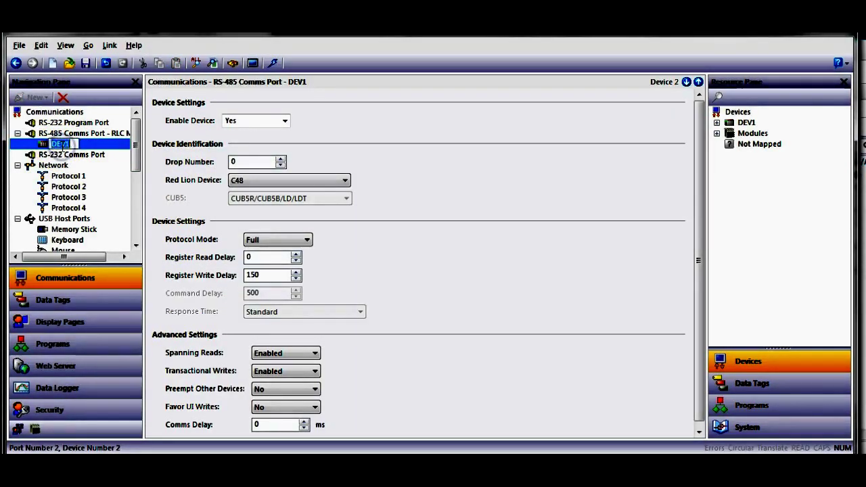
pyautogui.write('V')
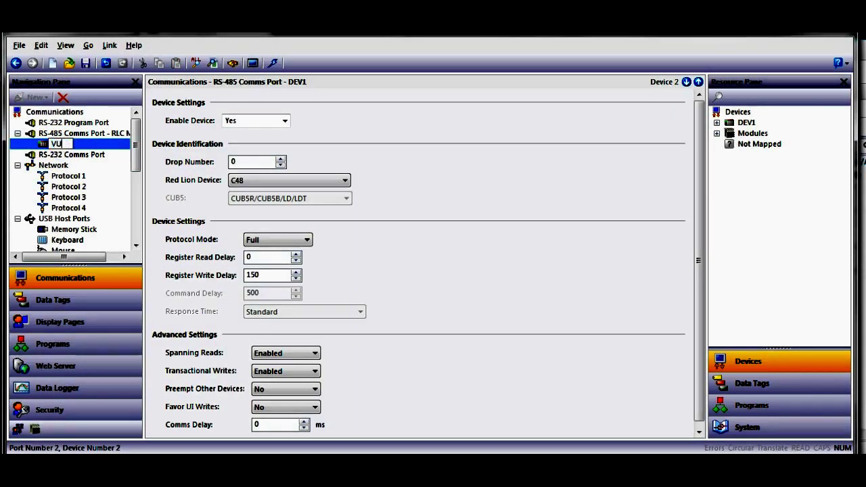
pyautogui.write('UB5R_1')
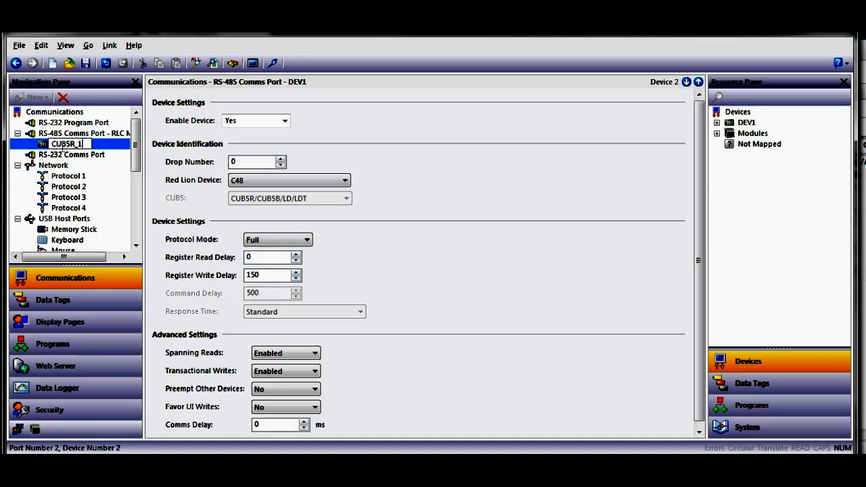
pyautogui.press('Return')
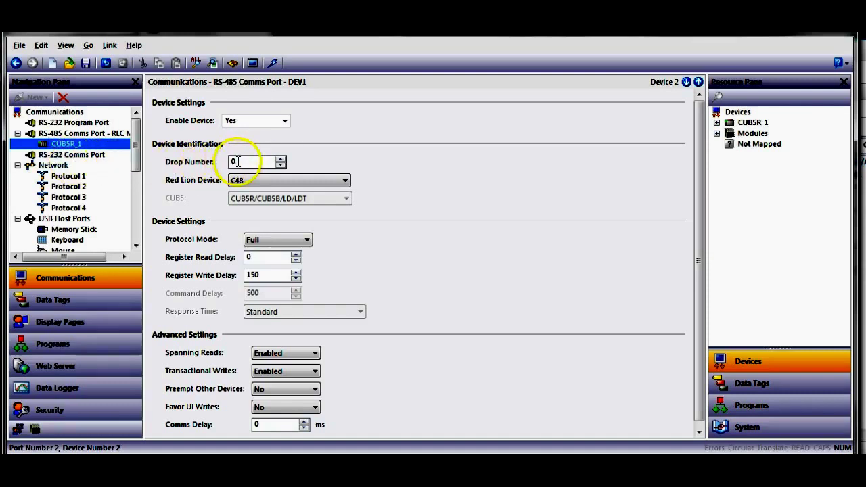
# - Set CUB5R_1 to drop 1, CUB5/LD type, CUB5R/CUB5B/LD/LDT model, Abbreviated protocol, then open Data Tags
pyautogui.click(280, 158)
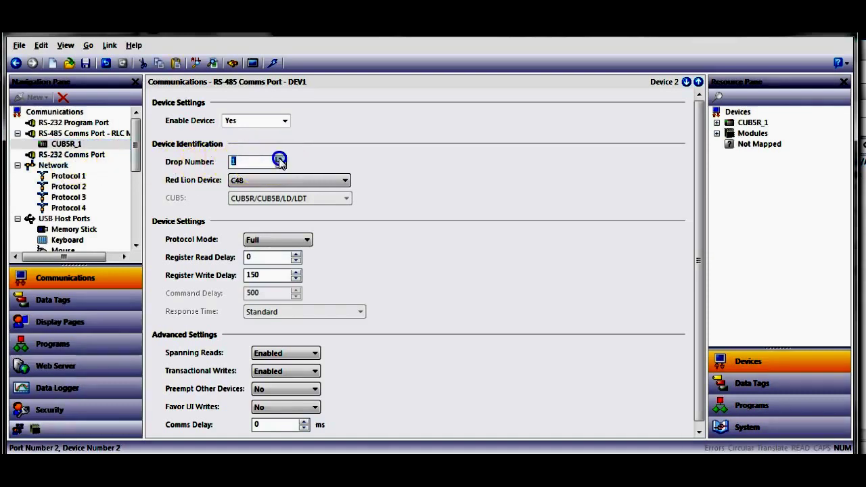
pyautogui.click(313, 183)
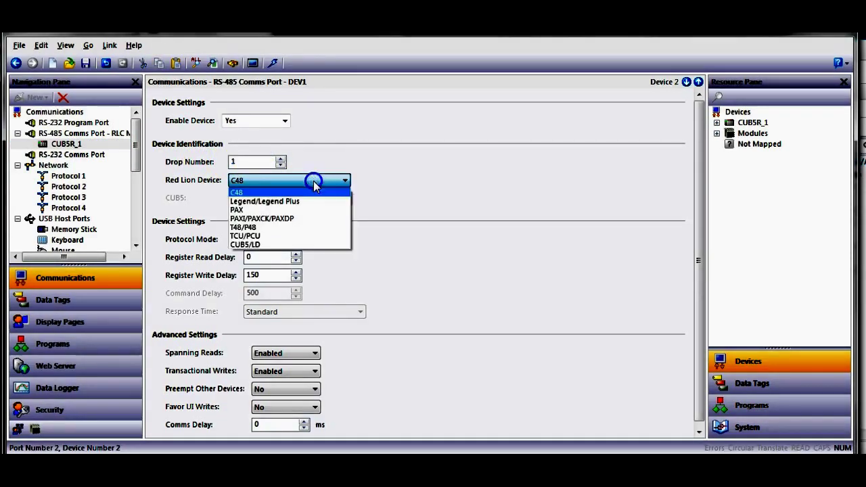
pyautogui.click(274, 246)
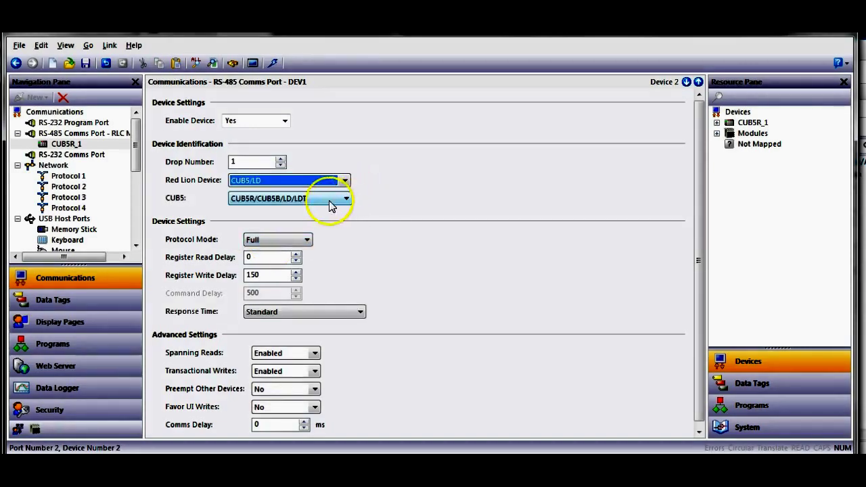
pyautogui.click(301, 200)
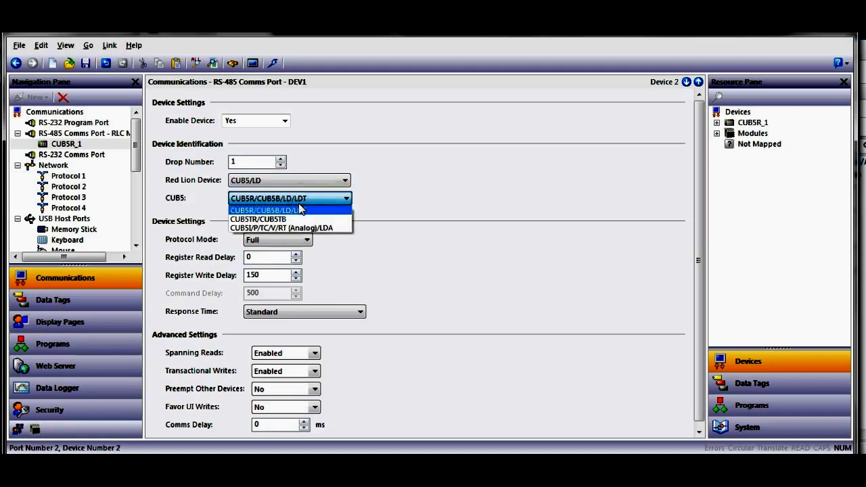
pyautogui.click(300, 211)
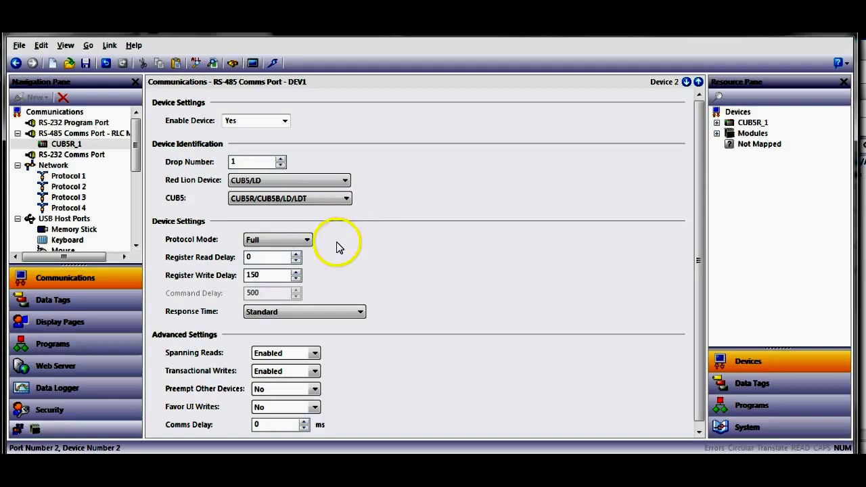
pyautogui.click(307, 240)
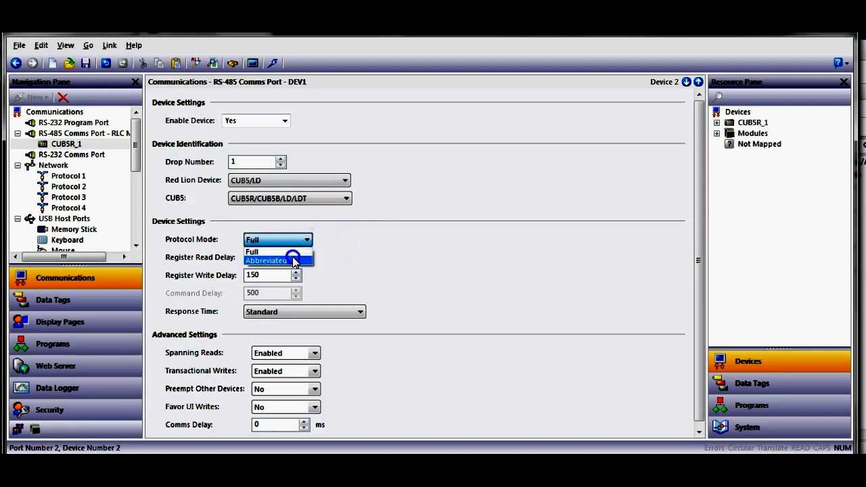
pyautogui.click(295, 261)
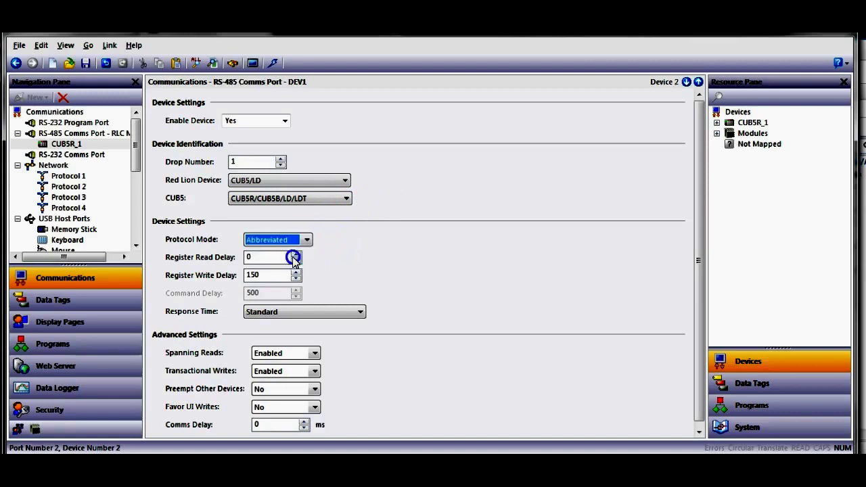
pyautogui.click(329, 256)
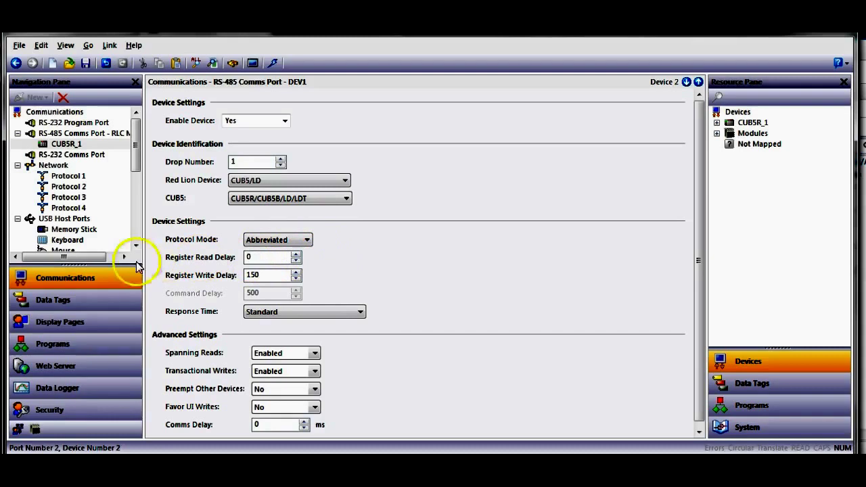
pyautogui.click(85, 300)
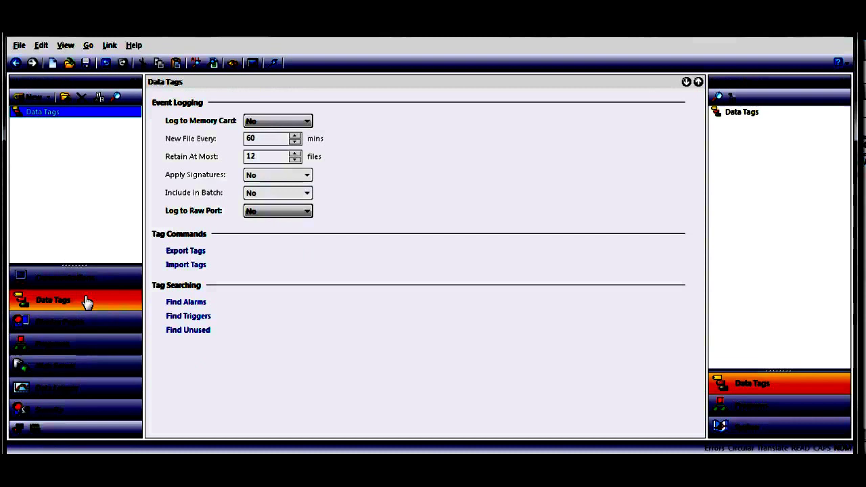
# - Add a new data tag named Count and choose CUB5R_1 as its source
pyautogui.click(94, 212)
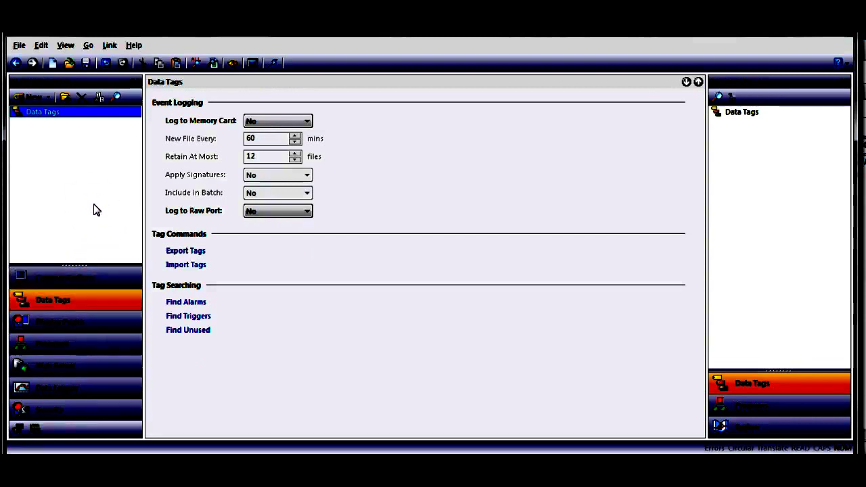
pyautogui.click(30, 98)
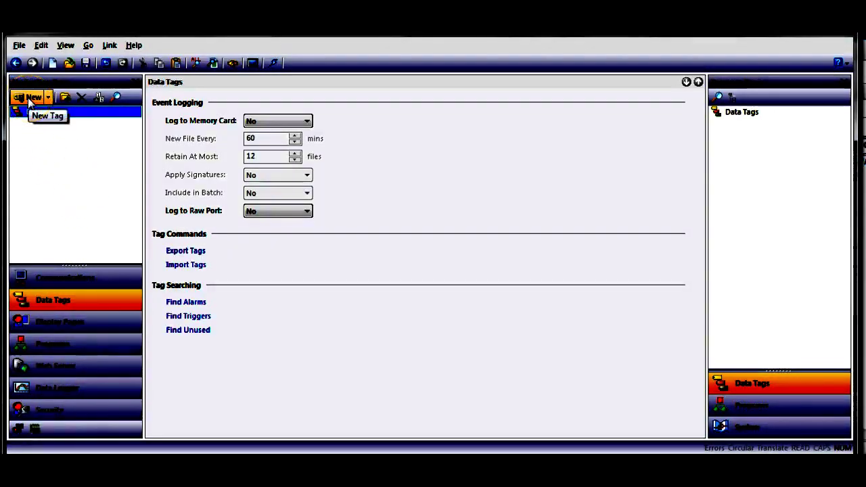
pyautogui.click(29, 99)
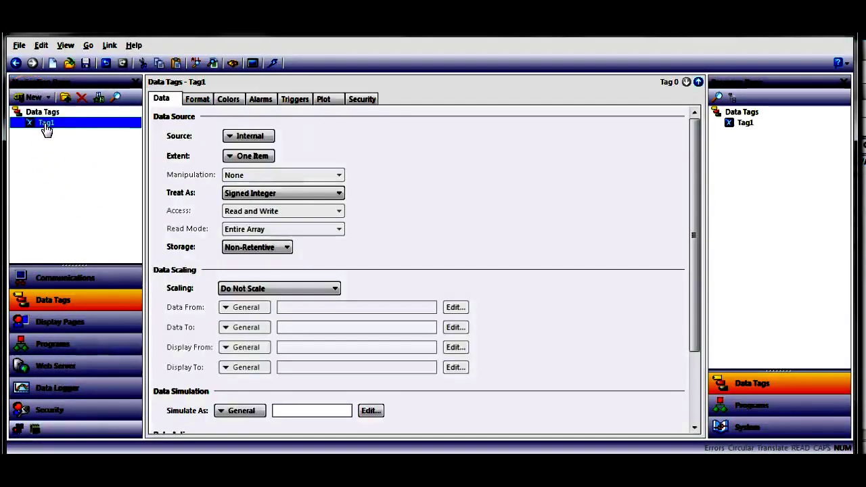
pyautogui.click(101, 129)
pyautogui.write('Count')
pyautogui.press('Return')
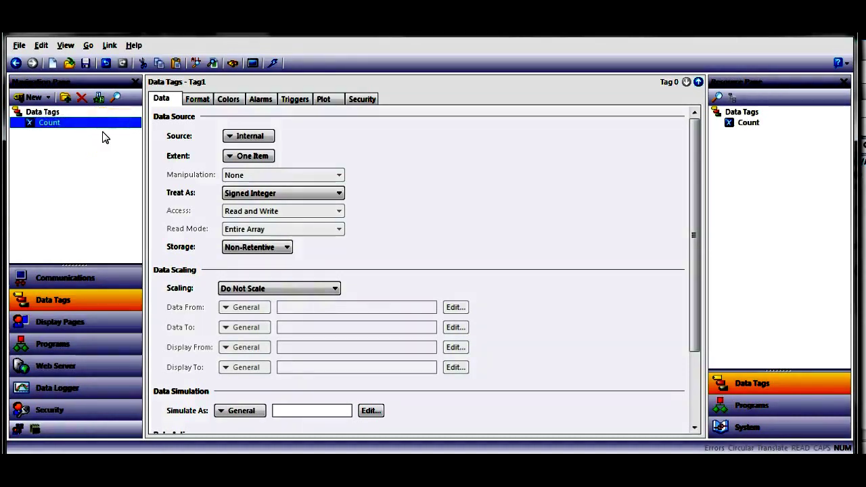
pyautogui.click(249, 140)
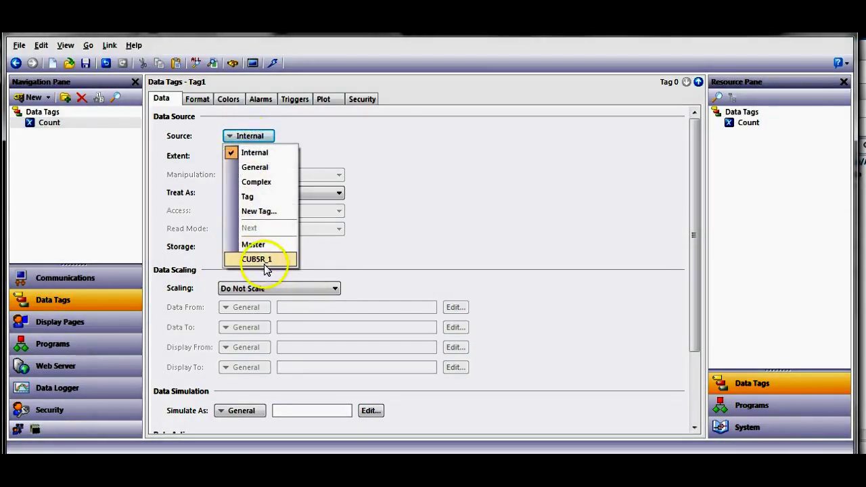
pyautogui.click(264, 265)
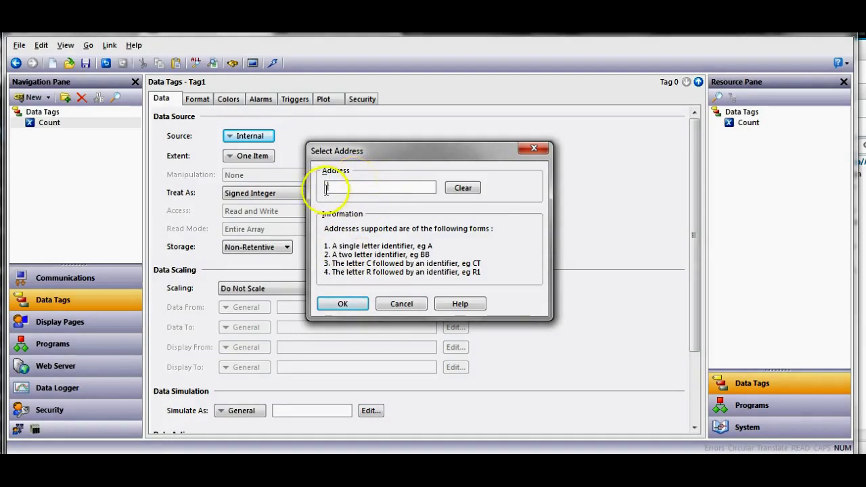
# - Scroll the CUB5 manual to the Register Identification Chart, where Counter A is CTA
pyautogui.click(169, 451)
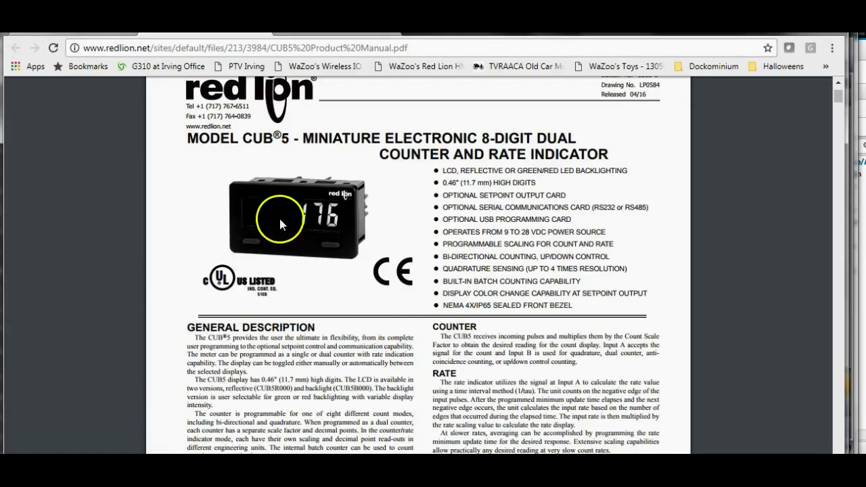
pyautogui.scroll(-15, 251, 218)
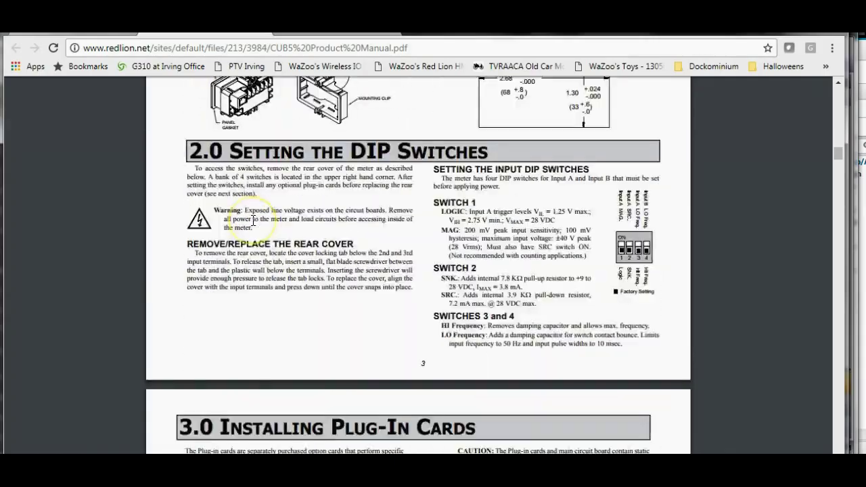
pyautogui.scroll(-20, 253, 220)
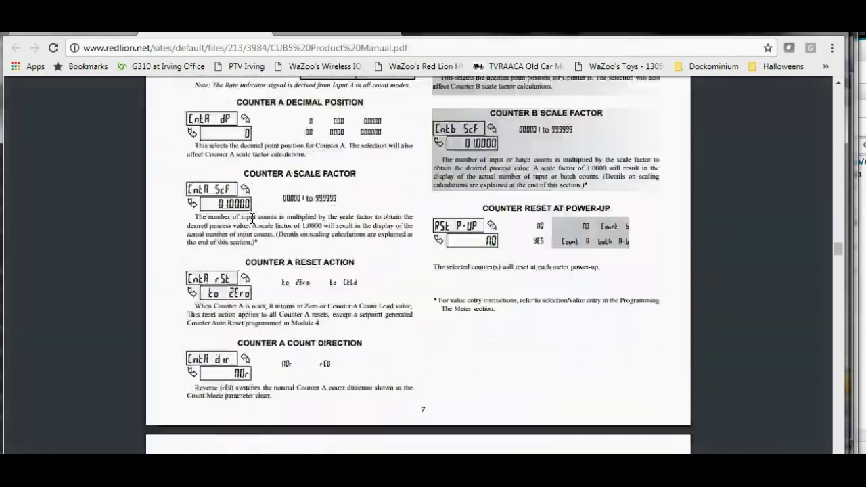
pyautogui.scroll(-20, 252, 217)
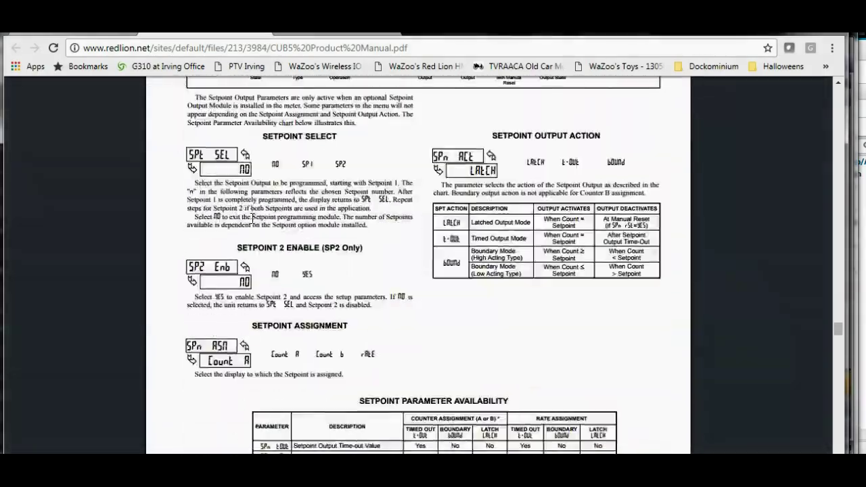
pyautogui.scroll(-20, 253, 218)
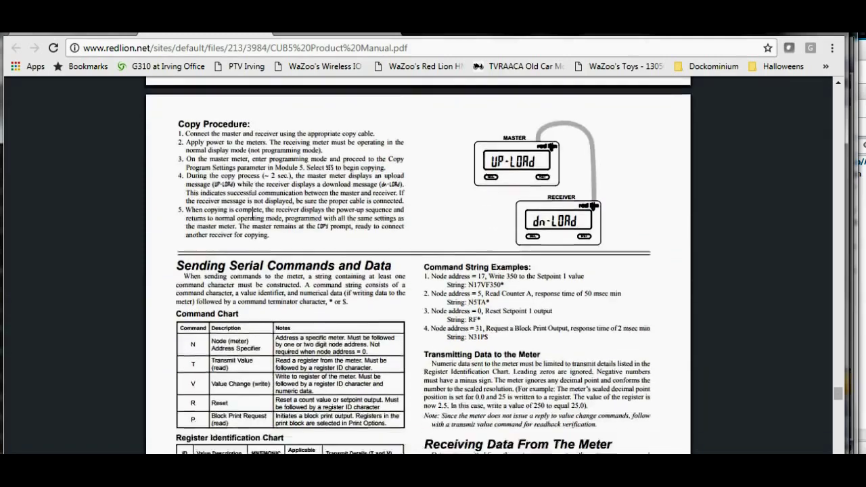
pyautogui.scroll(-3, 253, 214)
pyautogui.scroll(3, 254, 216)
pyautogui.scroll(-1, 255, 230)
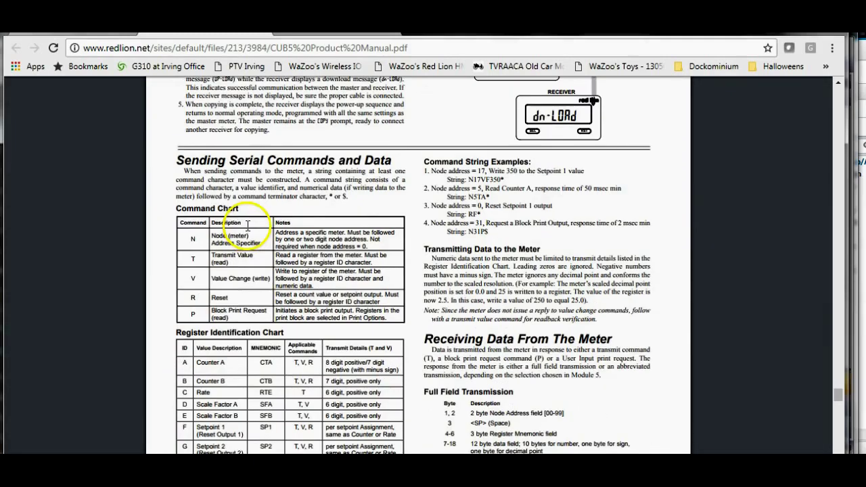
pyautogui.scroll(-2, 183, 323)
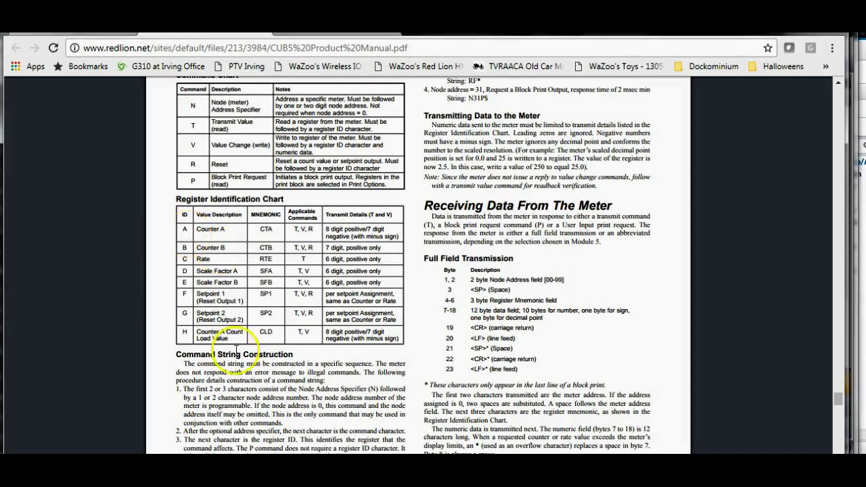
# - Set the Count tag's address to register A, then open Page1 under Display Pages
pyautogui.hotkey('alt', 'Tab')
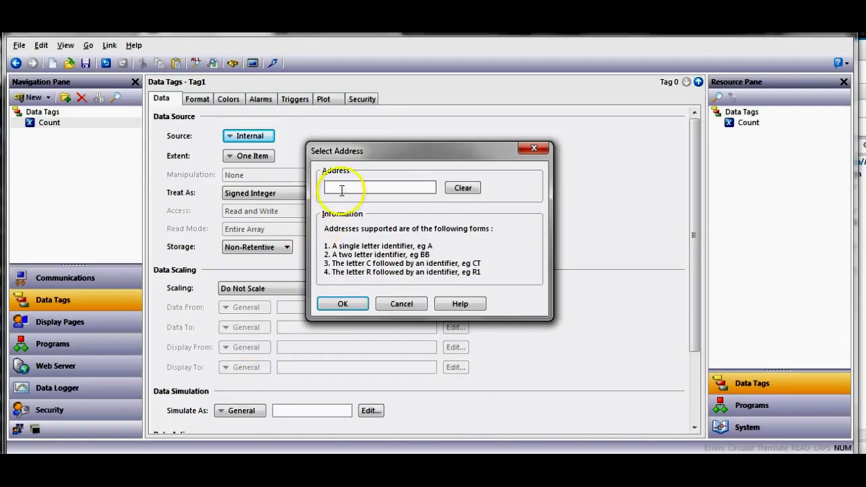
pyautogui.click(342, 184)
pyautogui.write('A')
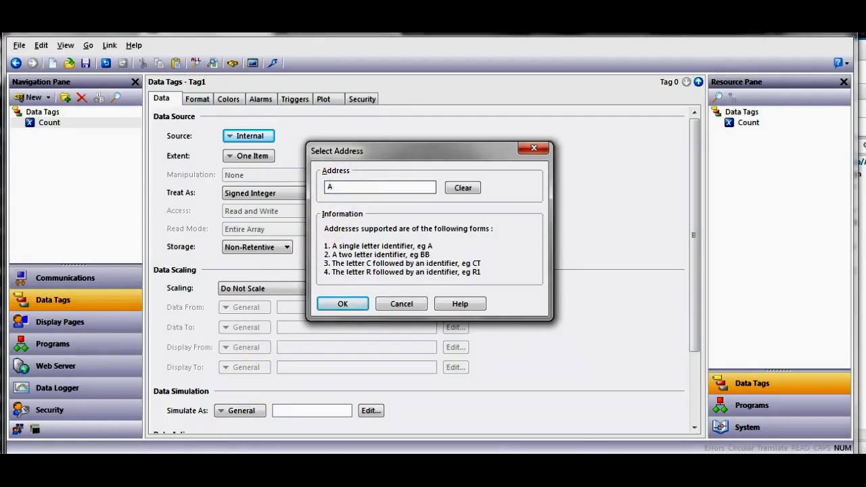
pyautogui.press('Return')
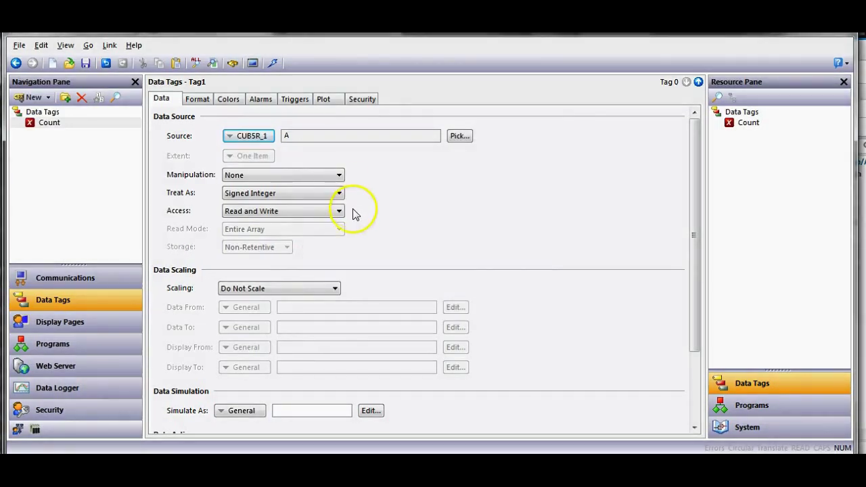
pyautogui.click(82, 326)
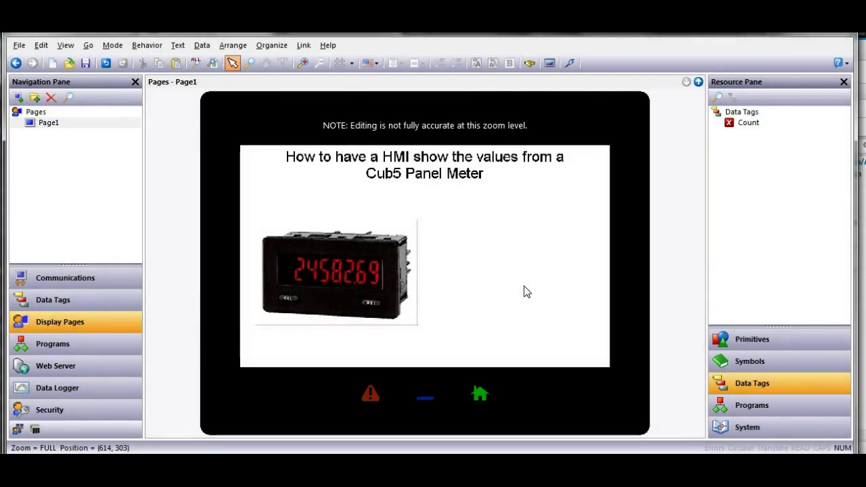
# - Place an enlarged, bold Count data box beside the meter on Page1 and download the database
pyautogui.click(746, 127)
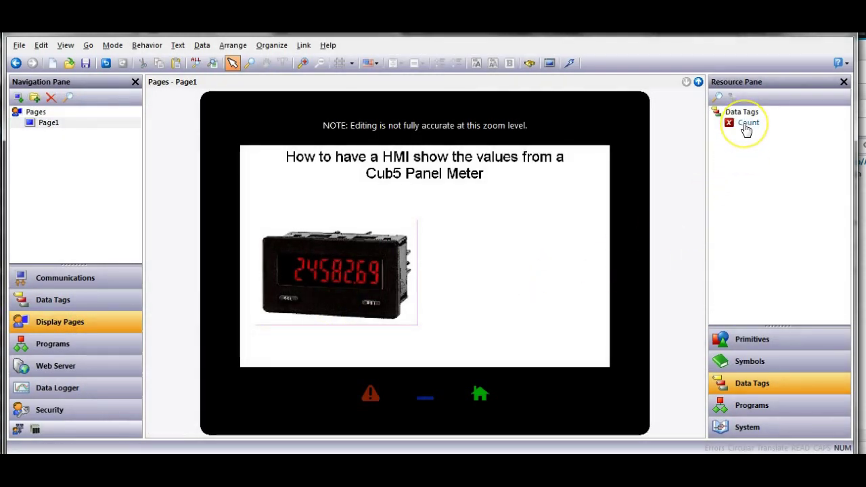
pyautogui.moveTo(744, 127); pyautogui.dragTo(467, 228)
pyautogui.moveTo(484, 235); pyautogui.dragTo(545, 249)
pyautogui.click(531, 236)
pyautogui.click(577, 229)
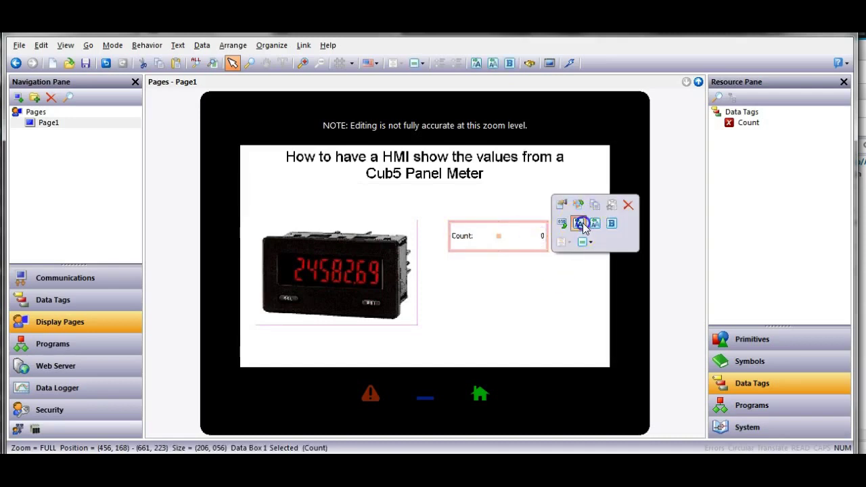
pyautogui.click(576, 229)
pyautogui.click(612, 224)
pyautogui.click(520, 324)
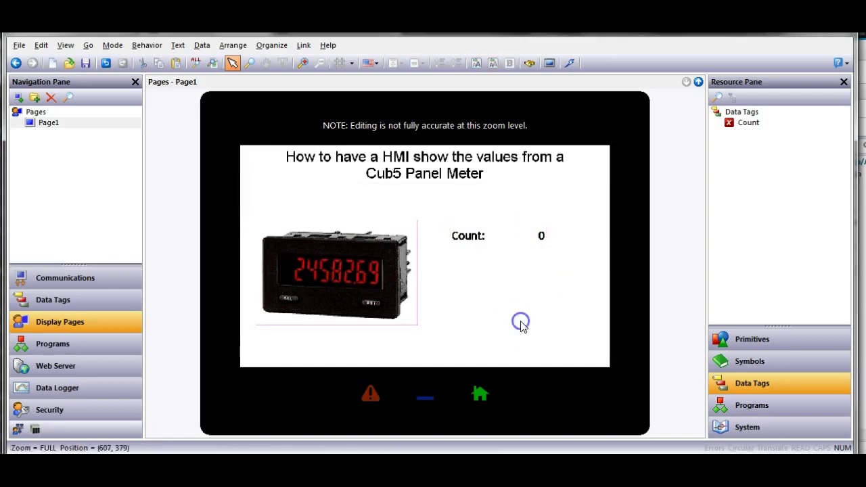
pyautogui.click(568, 65)
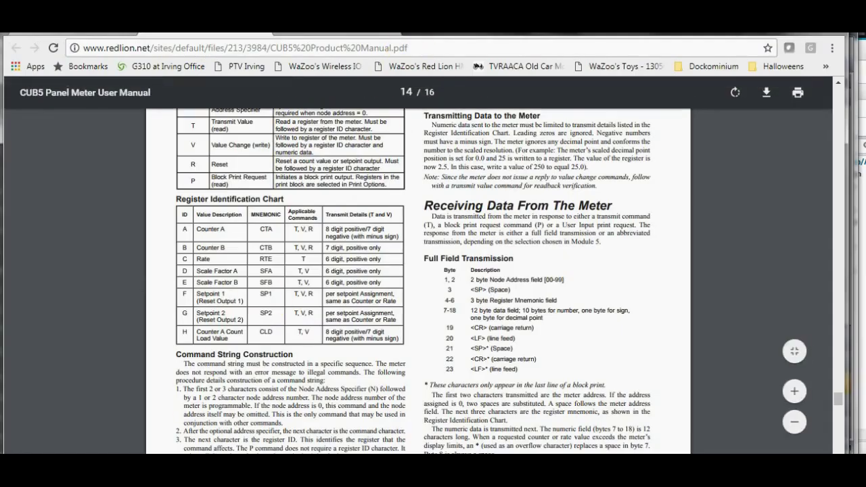
# - Open the HMI web server at 192.168.1.20 in a new tab and view its Remote View
pyautogui.hotkey('ctrl', 't')
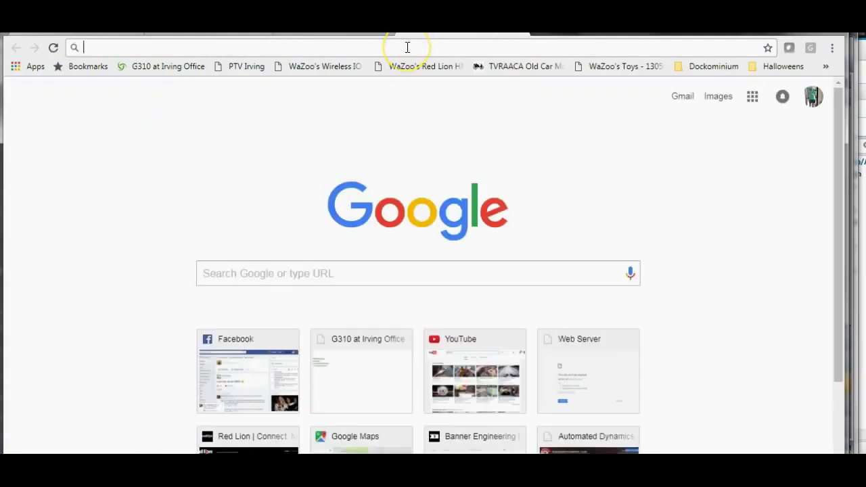
pyautogui.write('192.168.1.20')
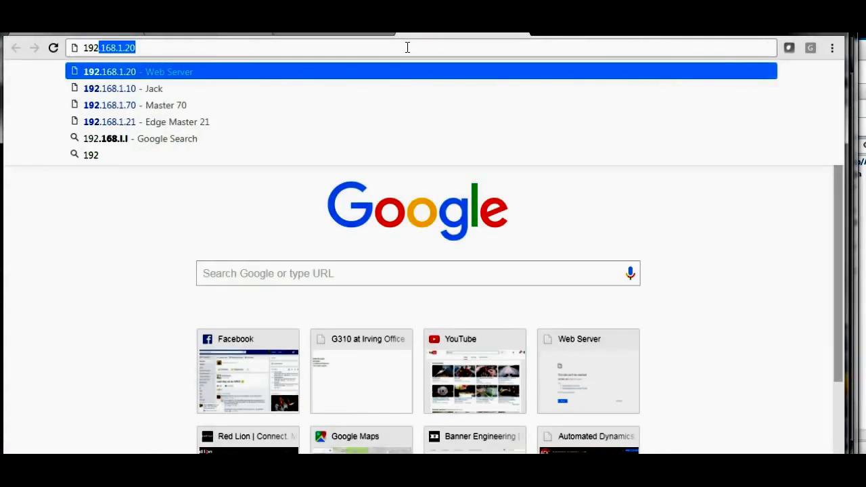
pyautogui.press('Return')
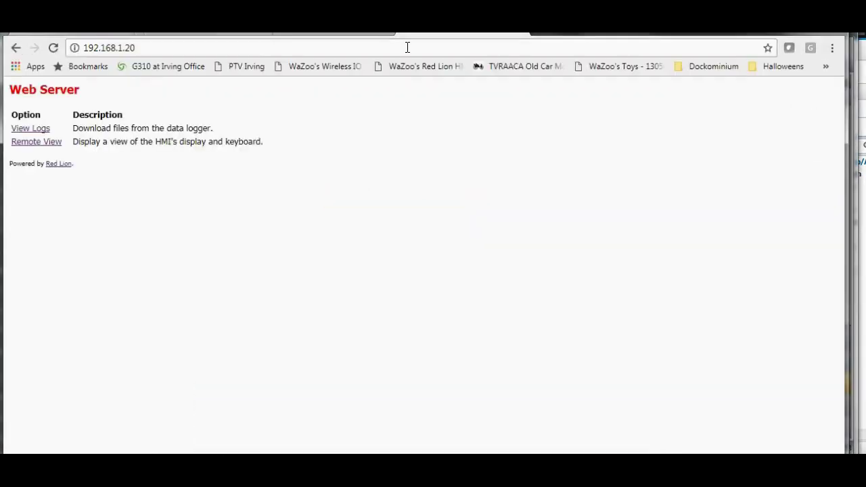
pyautogui.click(38, 141)
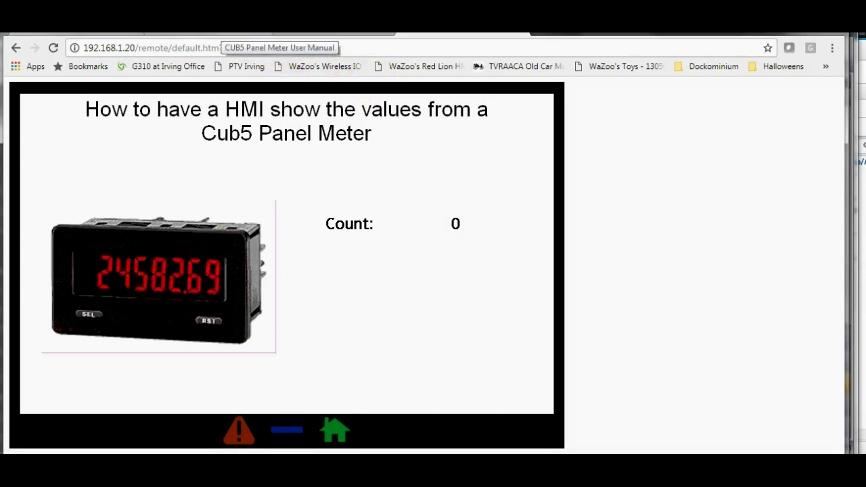
# - Review the CUB5 manual's 4.3 Input Wiring diagrams, then move to 6.1 Module 1 Input Setup Parameters
pyautogui.click(244, 34)
pyautogui.scroll(15, 500, 246)
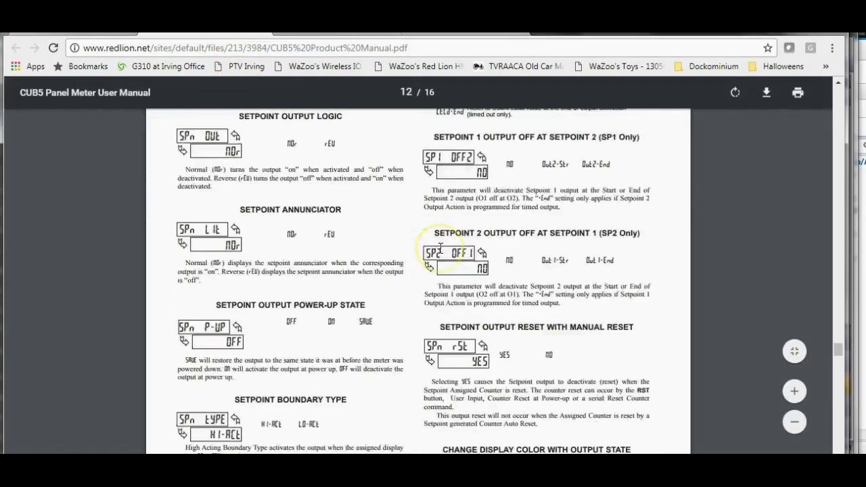
pyautogui.scroll(20, 439, 250)
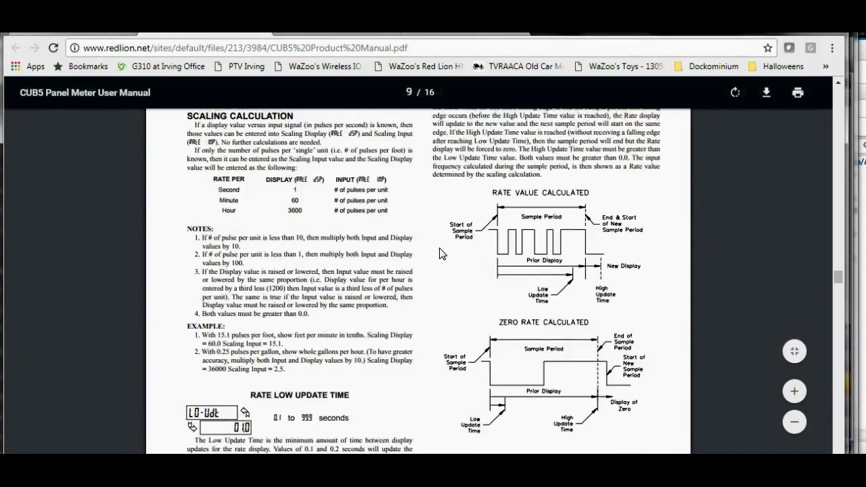
pyautogui.scroll(20, 441, 253)
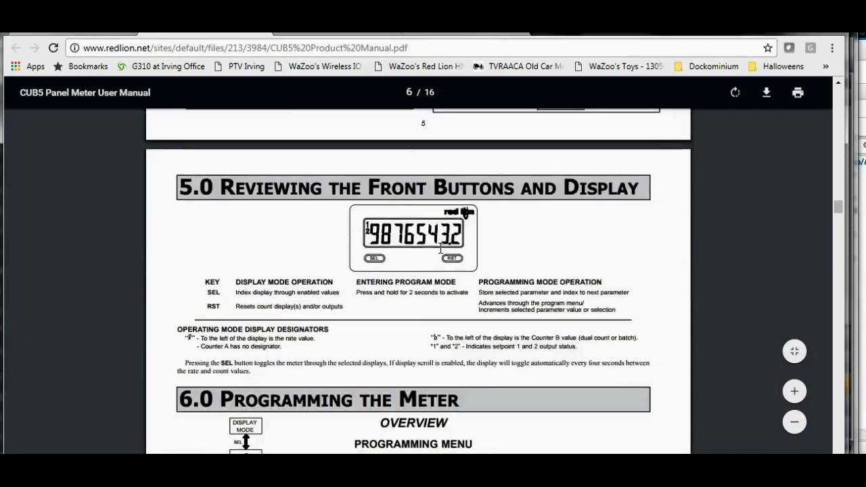
pyautogui.scroll(10, 440, 254)
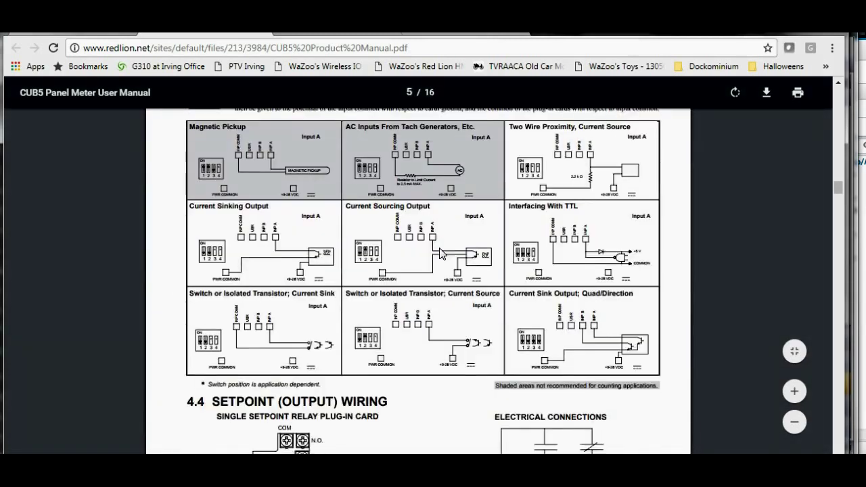
pyautogui.scroll(2, 441, 253)
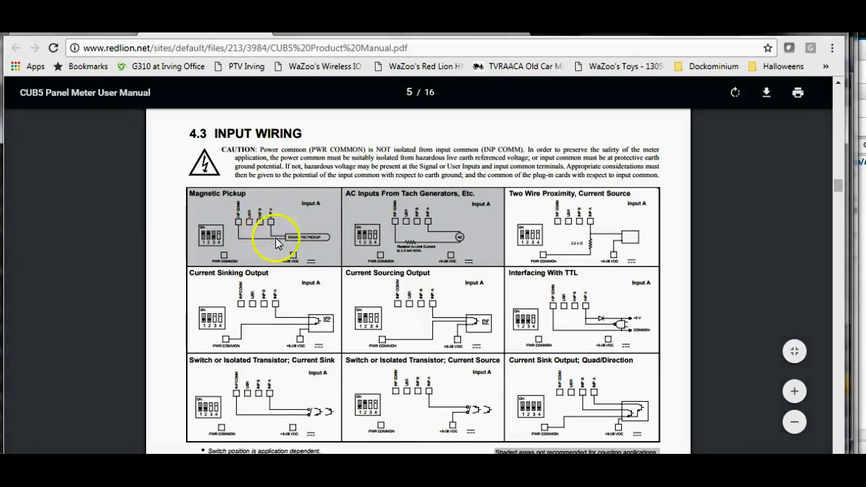
pyautogui.scroll(-20, 284, 244)
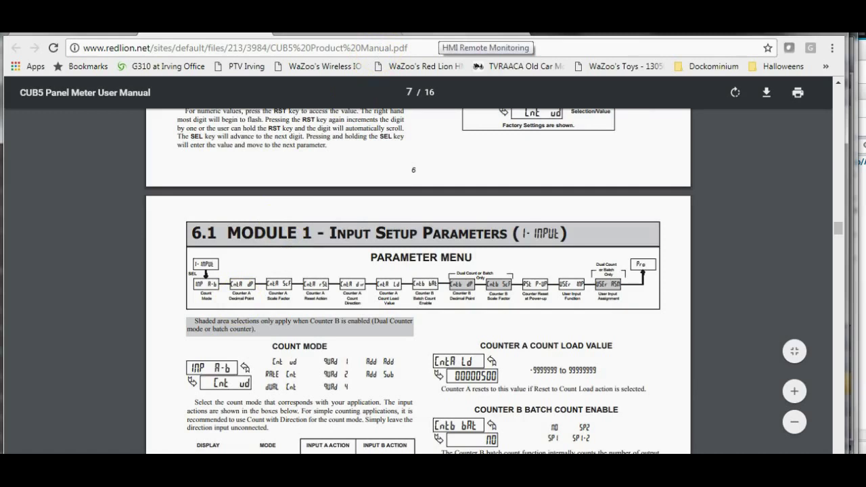
# - Switch to the HMI Remote Monitoring tab to see the live Count of 37
pyautogui.click(466, 32)
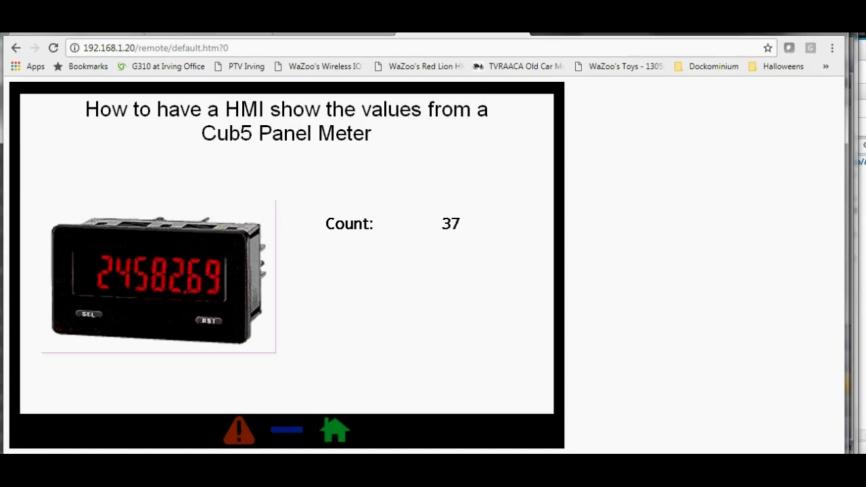
# - In Crimson's Data Tags, add a new numeric tag and start naming it Rate
pyautogui.moveTo(203, 466)
pyautogui.click(132, 382)
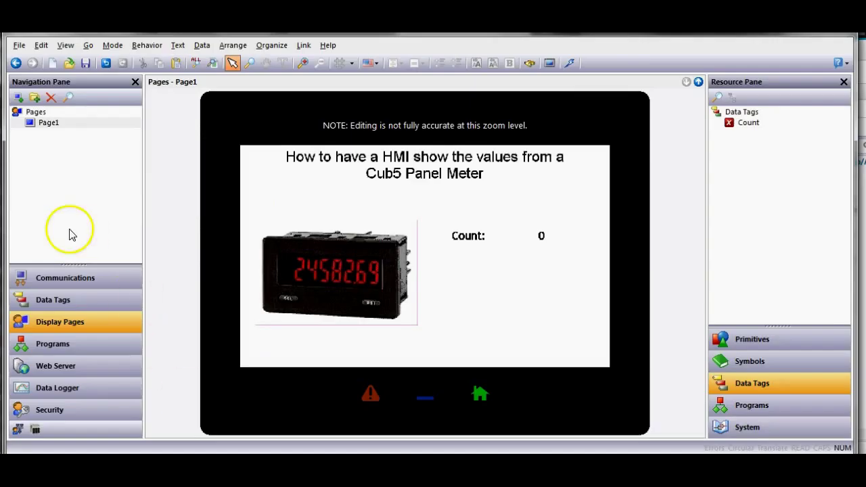
pyautogui.click(68, 302)
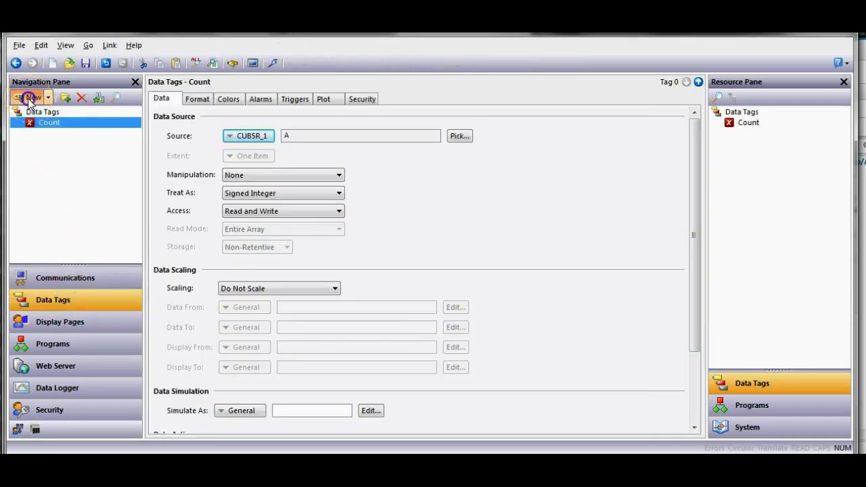
pyautogui.click(29, 100)
pyautogui.click(47, 133)
pyautogui.write('R')
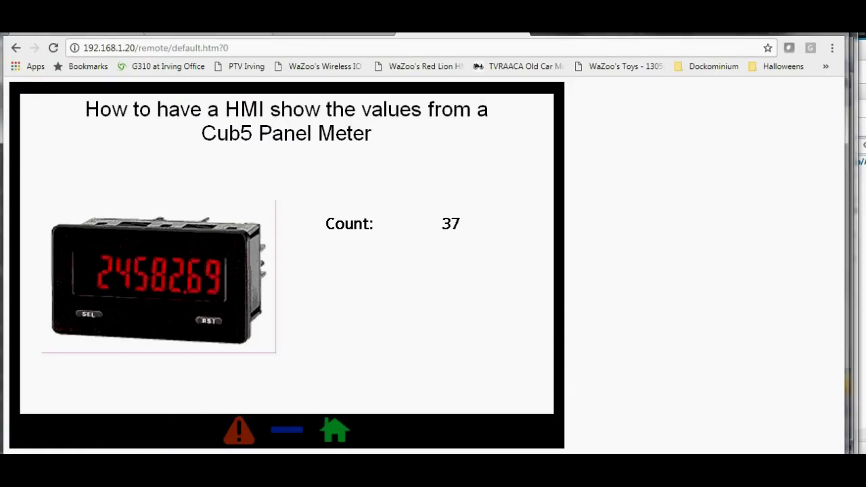
# - Scroll the CUB5 PDF manual to the Register Identification Chart listing Rate as register C
pyautogui.click(298, 33)
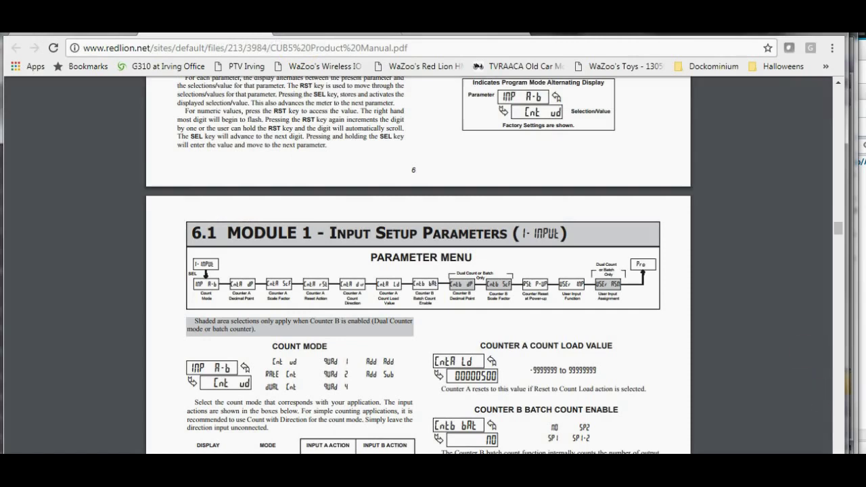
pyautogui.scroll(-20, 326, 171)
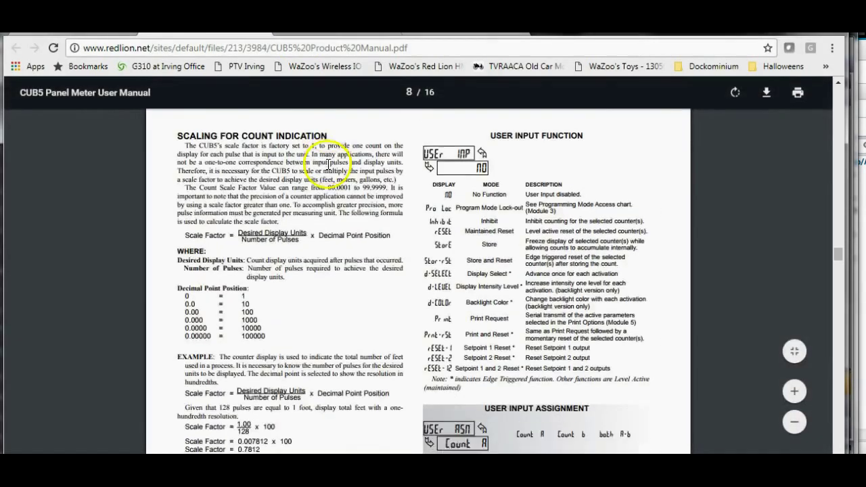
pyautogui.scroll(-20, 326, 169)
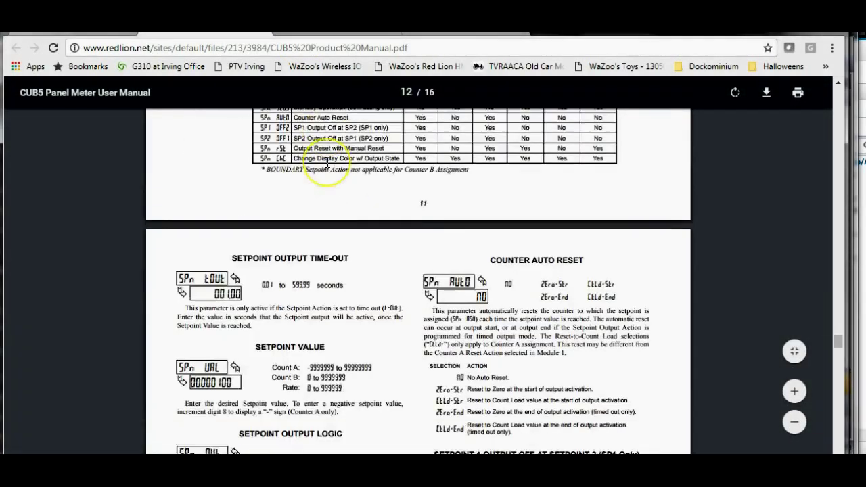
pyautogui.scroll(-20, 326, 168)
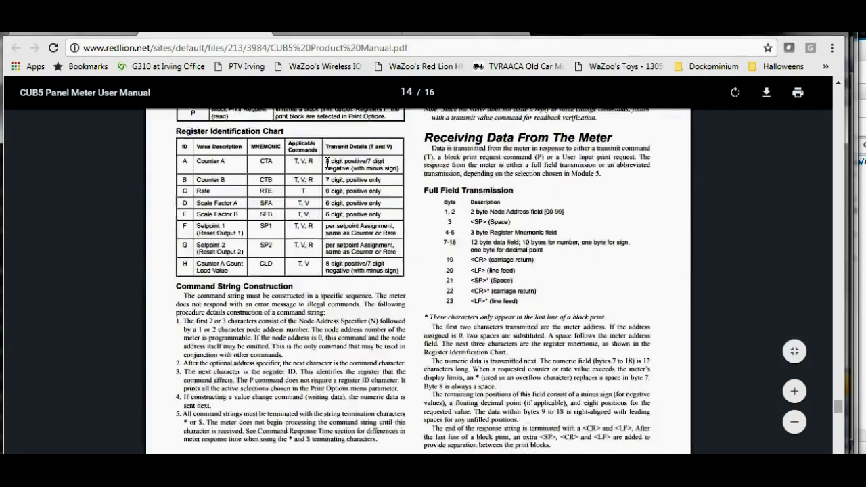
pyautogui.scroll(2, 327, 163)
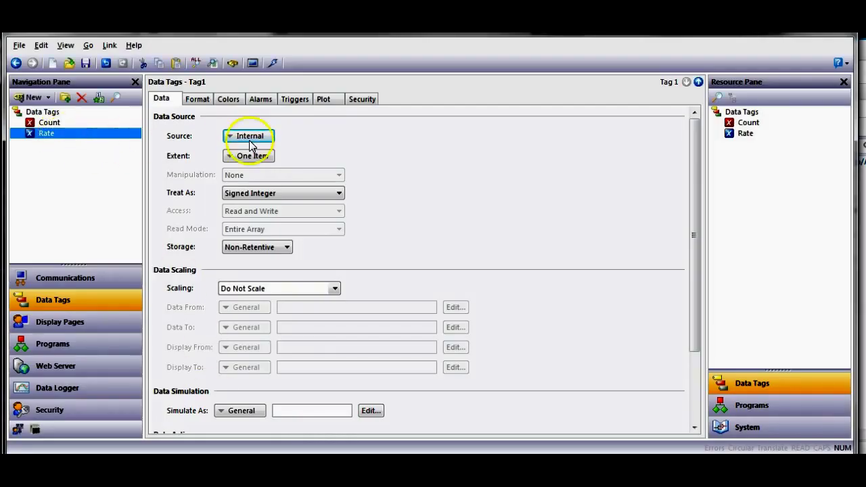
# - Set the Rate tag's source to the CUB5R_1 meter at address C
pyautogui.click(249, 139)
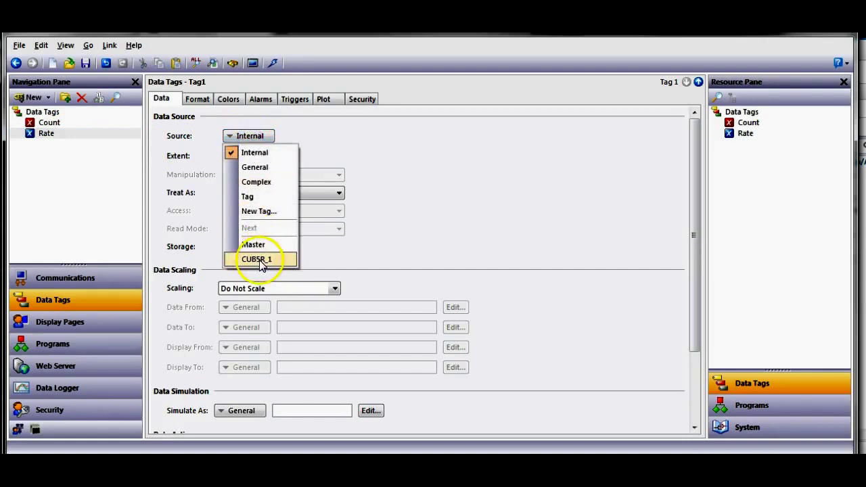
pyautogui.click(259, 260)
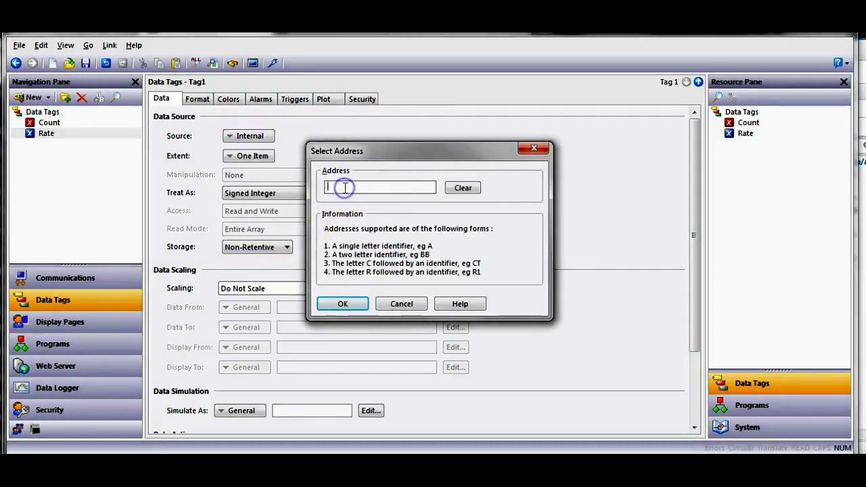
pyautogui.write('C')
pyautogui.press('Return')
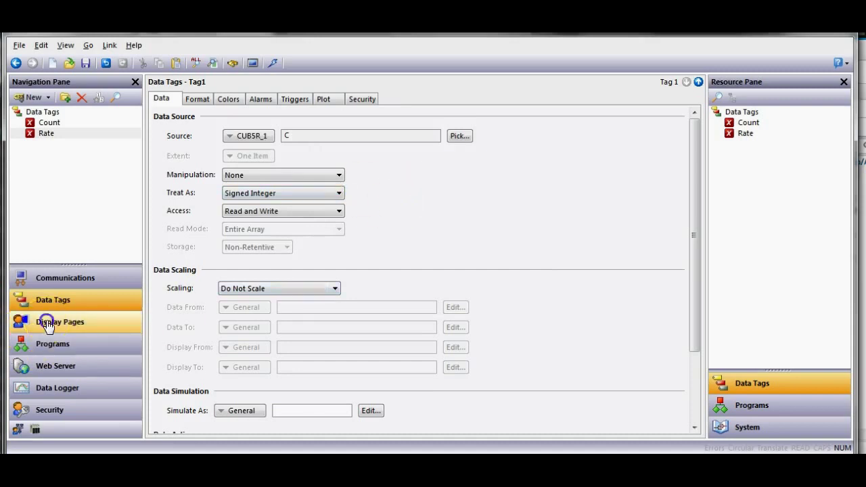
# - Drop the Rate tag onto Page1 below Count and size it the same as Count
pyautogui.click(67, 321)
pyautogui.moveTo(745, 133); pyautogui.dragTo(473, 269)
pyautogui.rightClick(475, 268)
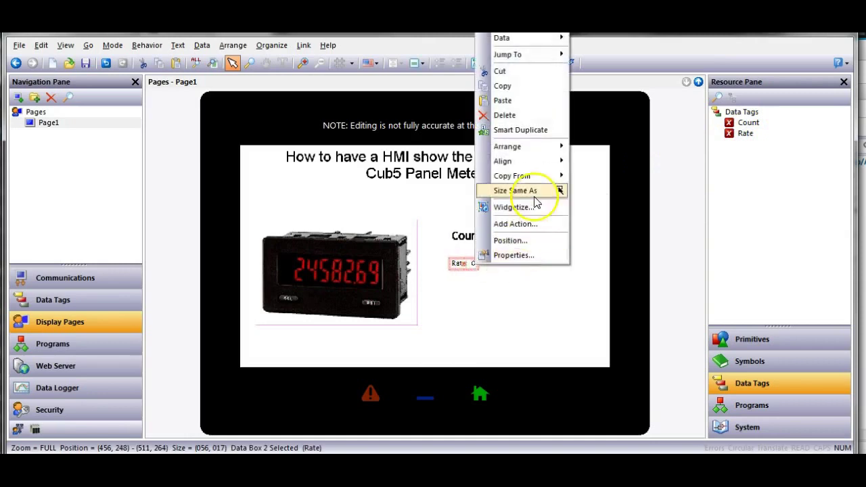
pyautogui.click(534, 192)
pyautogui.click(507, 236)
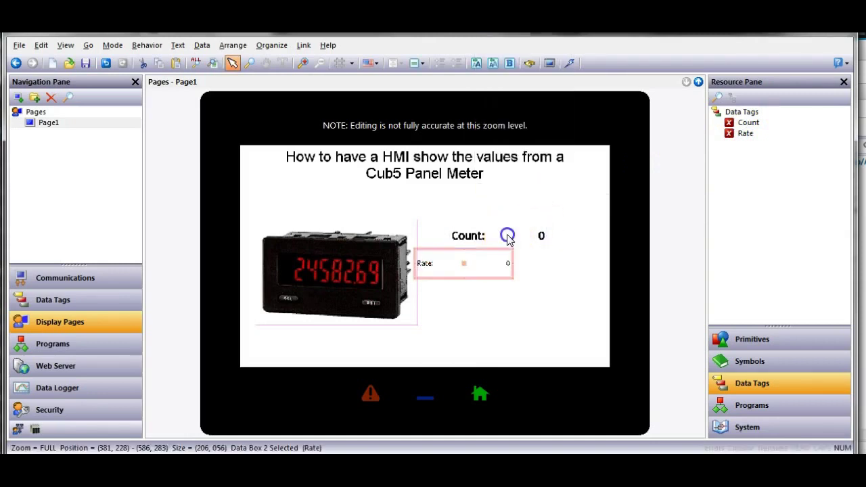
# - Copy all of Count's formatting onto the Rate box and align it under Count
pyautogui.rightClick(485, 268)
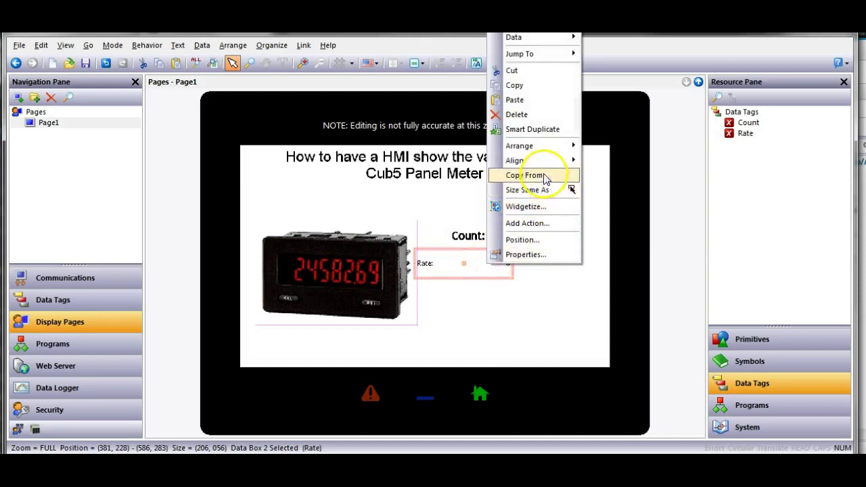
pyautogui.moveTo(544, 177)
pyautogui.click(615, 175)
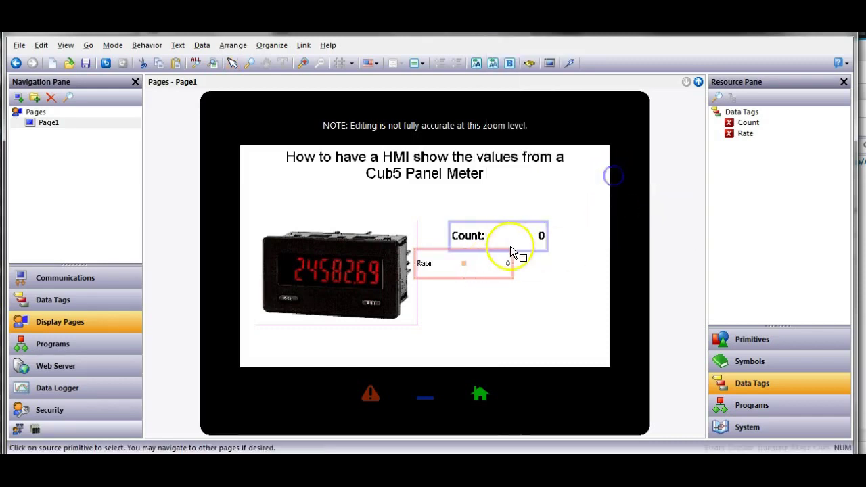
pyautogui.click(509, 240)
pyautogui.moveTo(464, 263); pyautogui.dragTo(499, 276)
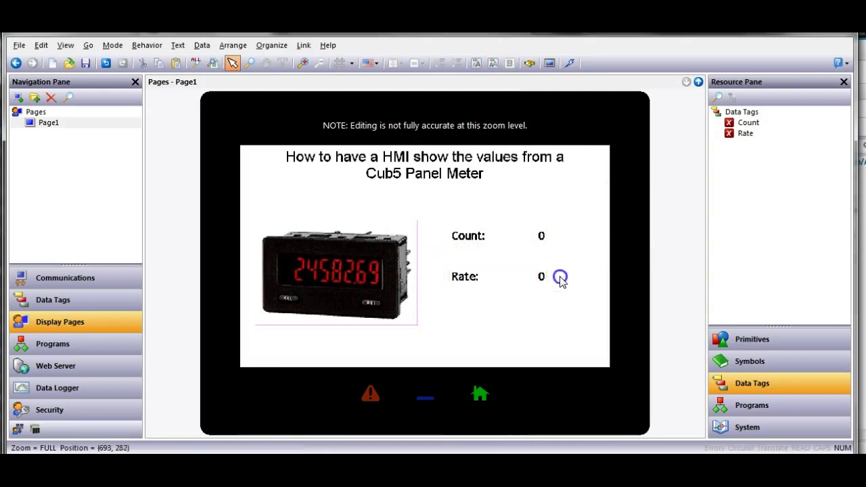
# - Download the updated database and view Count and Rate on the HMI Remote Monitoring page
pyautogui.click(569, 63)
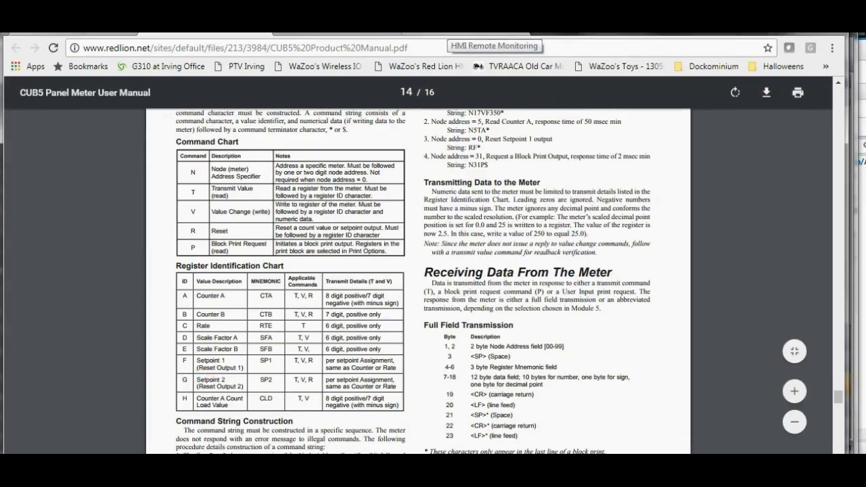
pyautogui.click(490, 35)
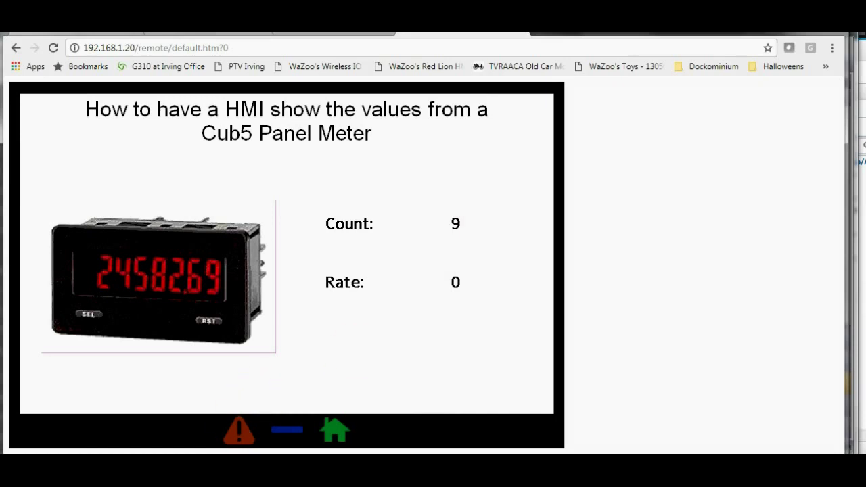
# - Add a new flag tag in Data Tags named Reset
pyautogui.click(196, 396)
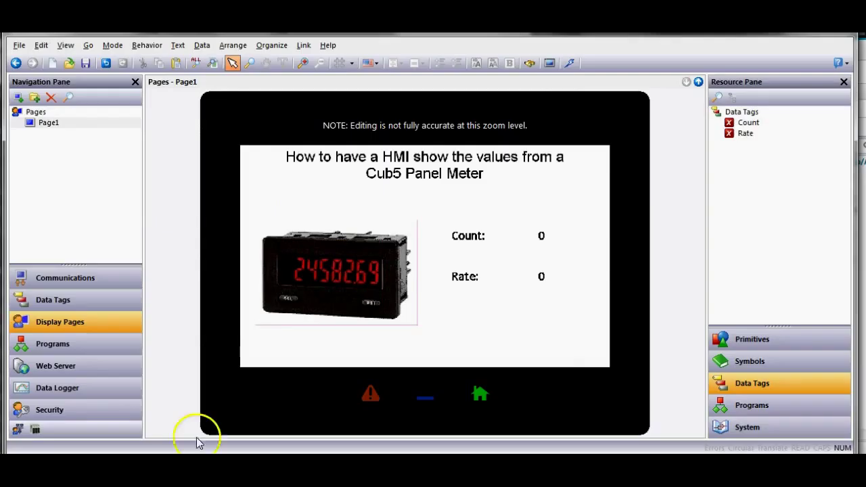
pyautogui.click(58, 299)
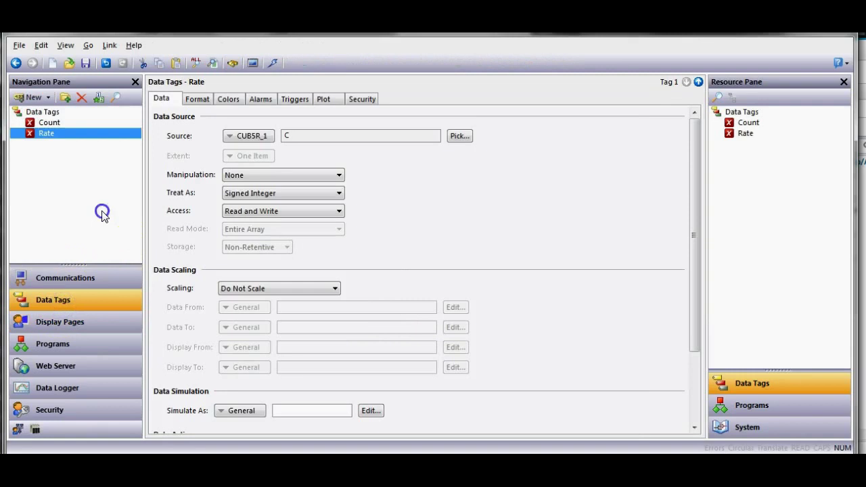
pyautogui.click(48, 98)
pyautogui.click(43, 129)
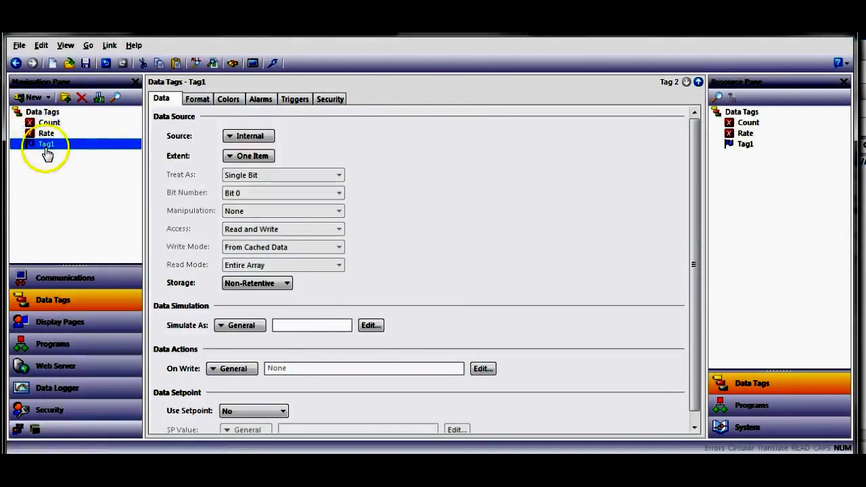
pyautogui.write('Reset')
pyautogui.press('Return')
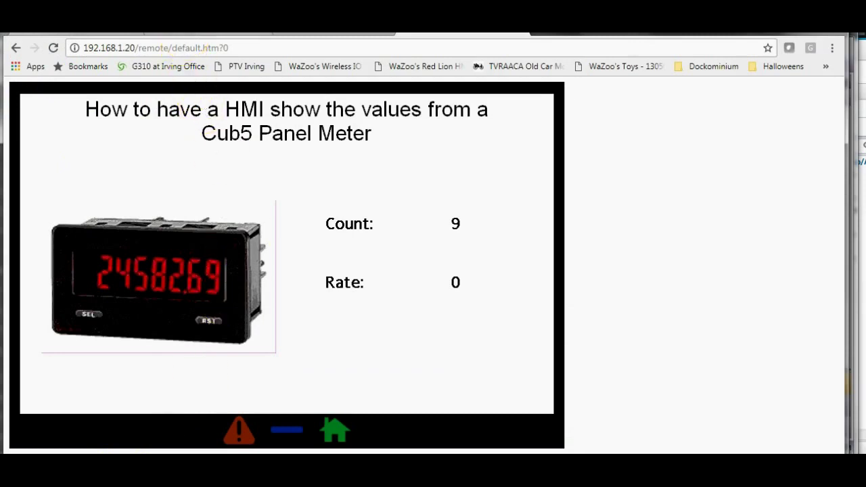
# - Return to the CUB5 manual PDF to check page 14's chart for the Reset command R
pyautogui.click(249, 34)
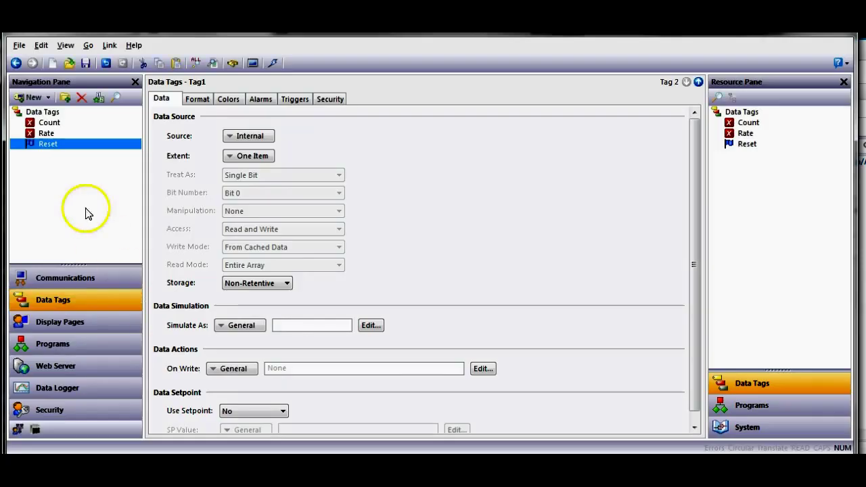
# - Point the Reset flag tag at CUB5R_1 address RA, then reopen Page1 in Display Pages
pyautogui.click(240, 136)
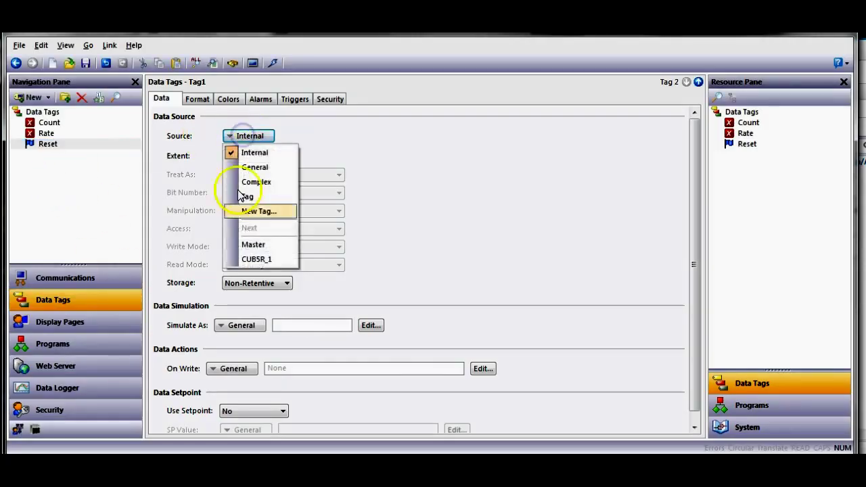
pyautogui.click(263, 259)
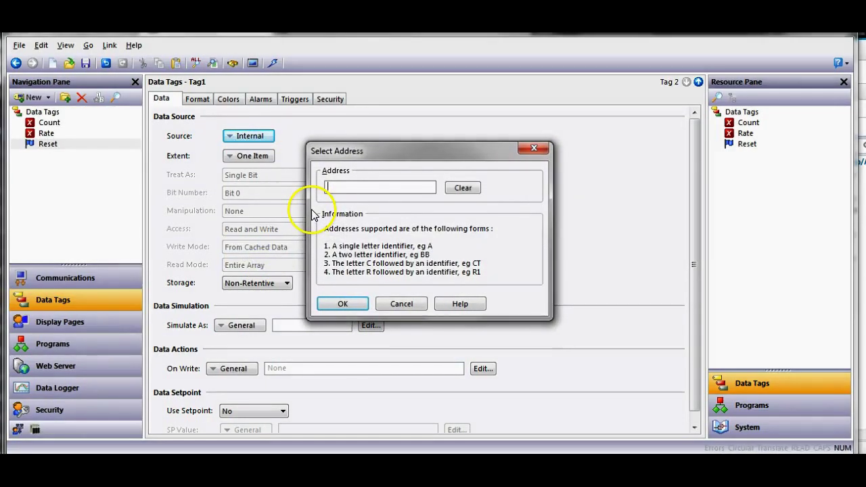
pyautogui.press('Return')
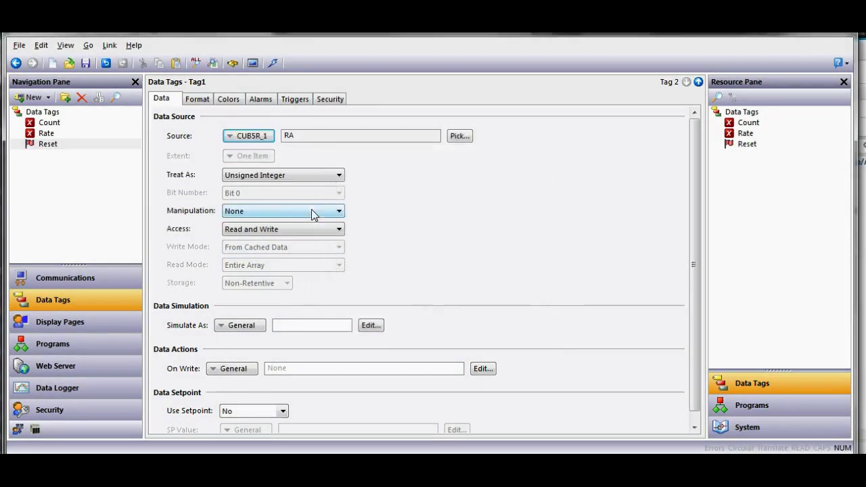
pyautogui.click(69, 324)
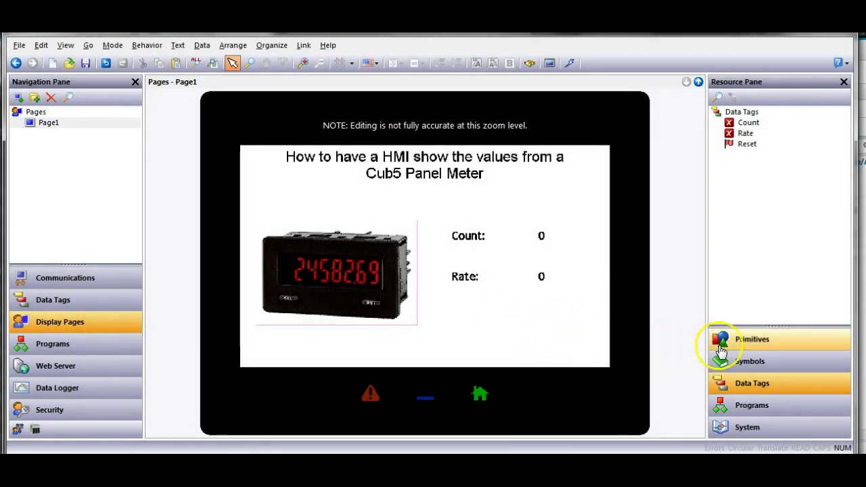
# - Place a Reset data box reading OFF below Rate and enlarge its text to match Count and Rate
pyautogui.moveTo(745, 135); pyautogui.dragTo(474, 321)
pyautogui.doubleClick(494, 326)
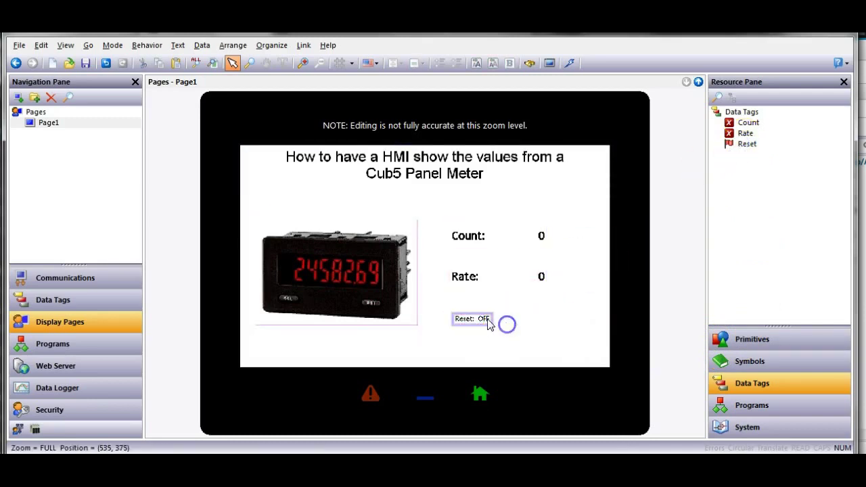
pyautogui.click(472, 344)
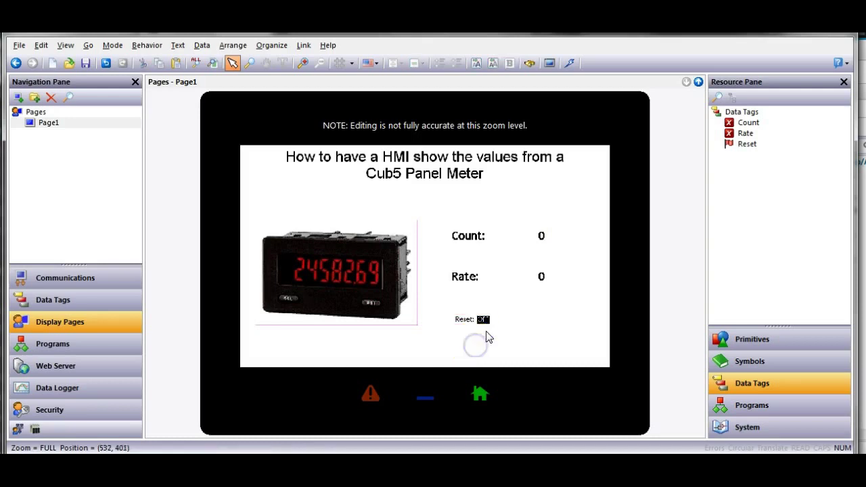
pyautogui.click(483, 323)
pyautogui.click(522, 316)
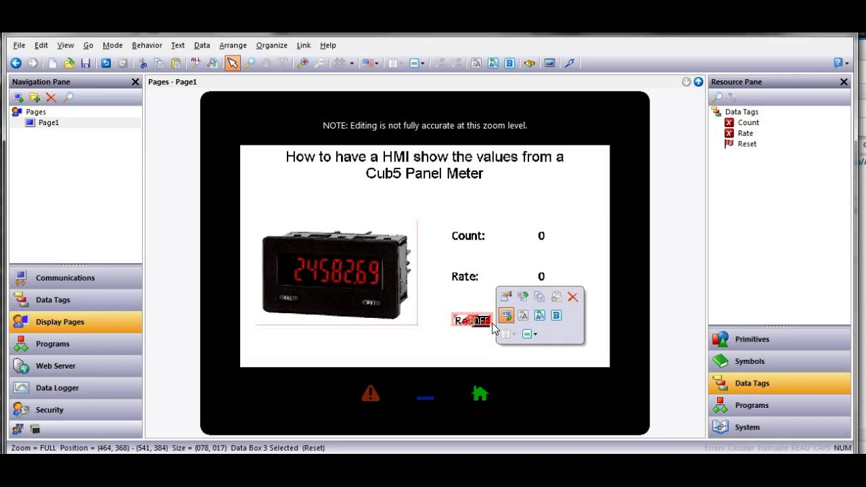
pyautogui.click(486, 326)
pyautogui.click(547, 322)
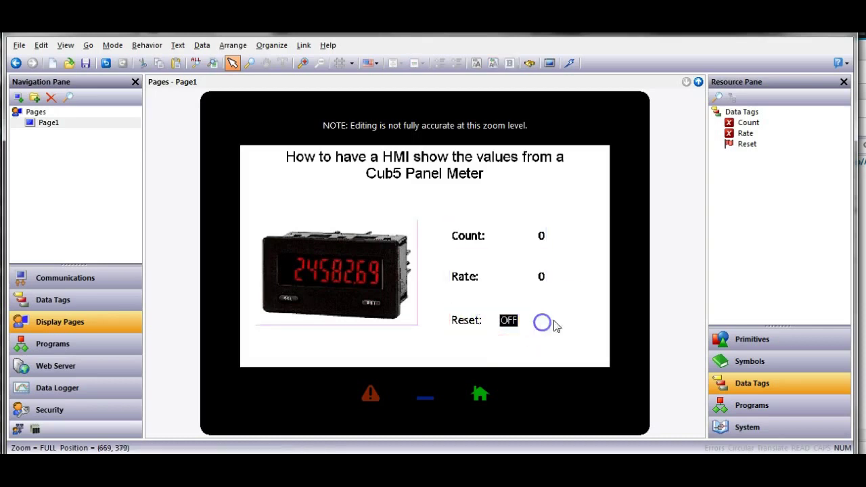
# - Place an ON/OFF lever 2-State Toggle beside the Reset box, enlarged to 75 by 109
pyautogui.click(736, 347)
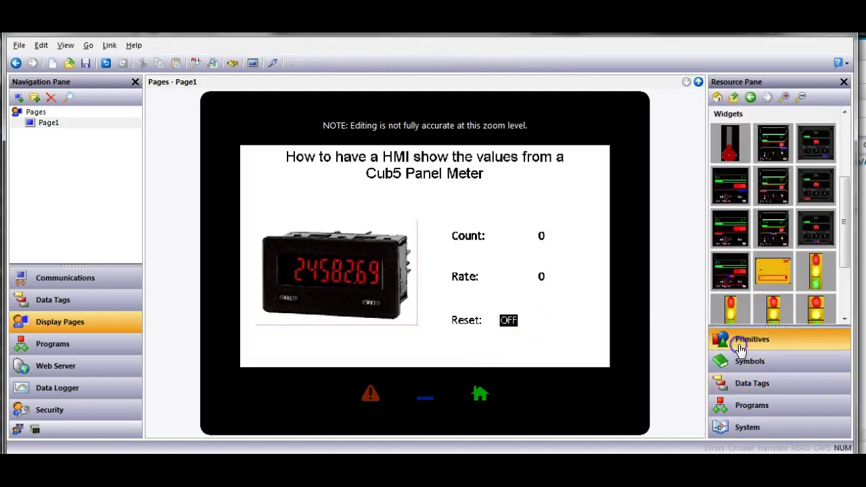
pyautogui.click(718, 98)
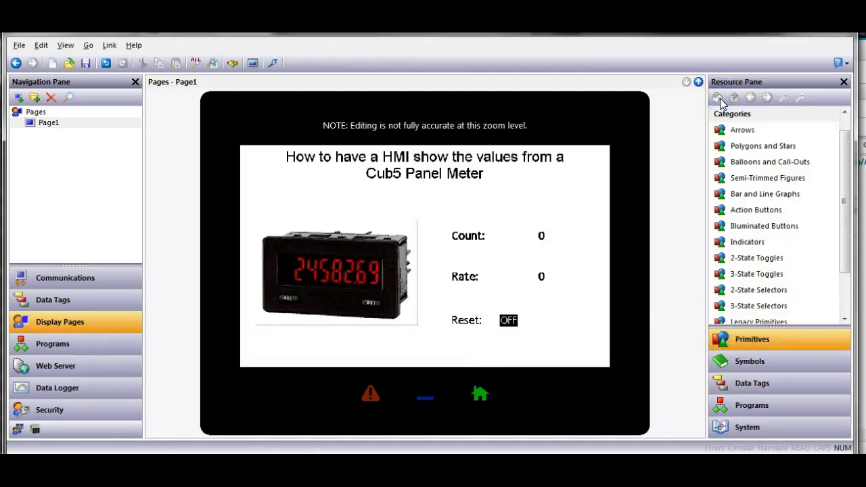
pyautogui.click(758, 258)
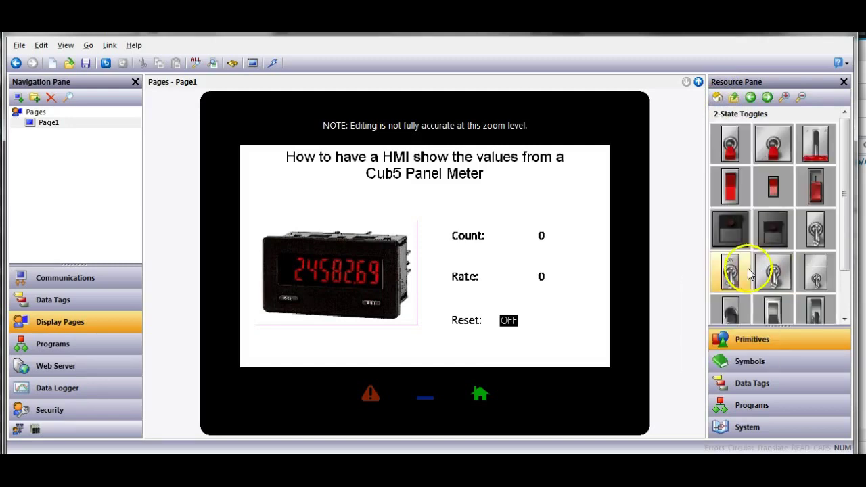
pyautogui.click(737, 269)
pyautogui.moveTo(736, 269); pyautogui.dragTo(571, 357)
pyautogui.moveTo(558, 325); pyautogui.dragTo(550, 316)
# - Bind the Page1 toggle switch to the Reset tag and set Maintain Aspect to No
pyautogui.doubleClick(551, 324)
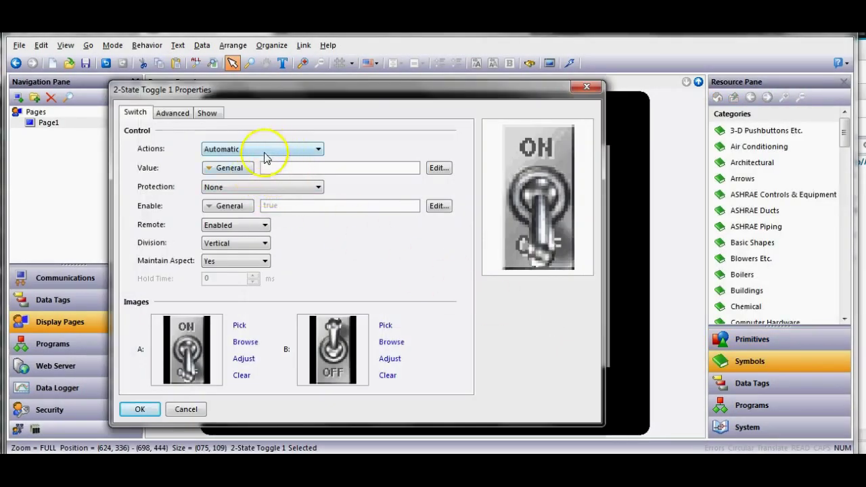
pyautogui.click(749, 384)
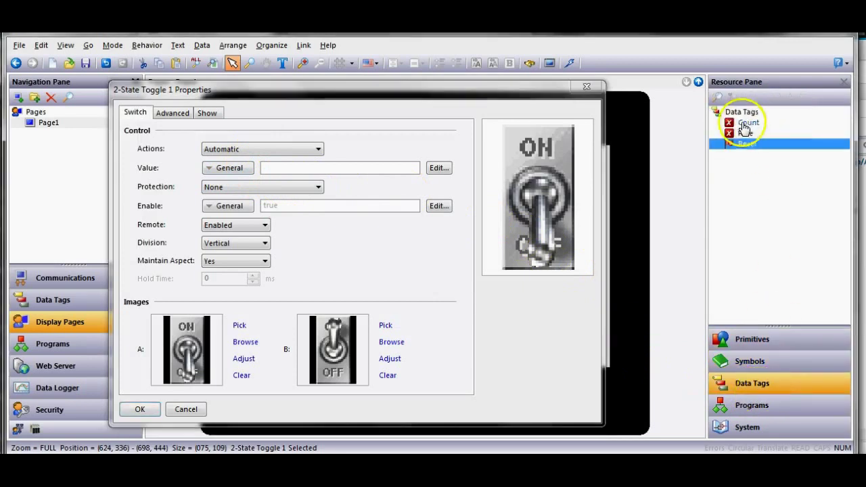
pyautogui.moveTo(744, 127); pyautogui.dragTo(352, 166)
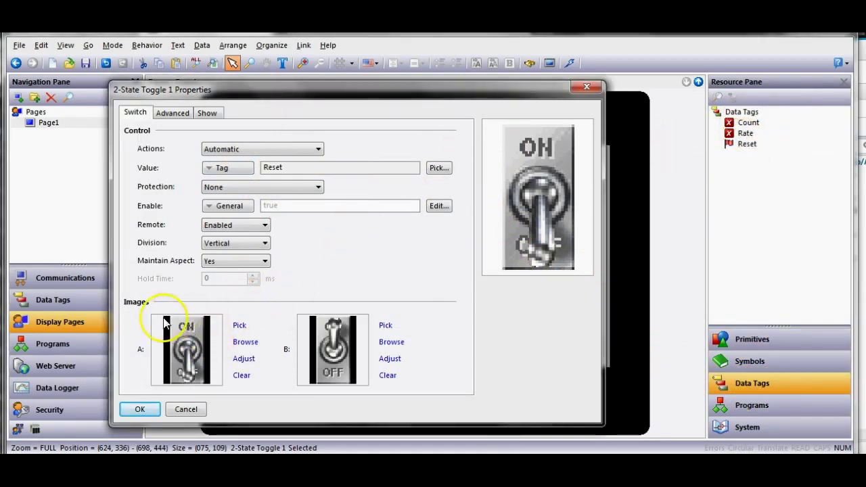
pyautogui.click(252, 260)
pyautogui.click(245, 276)
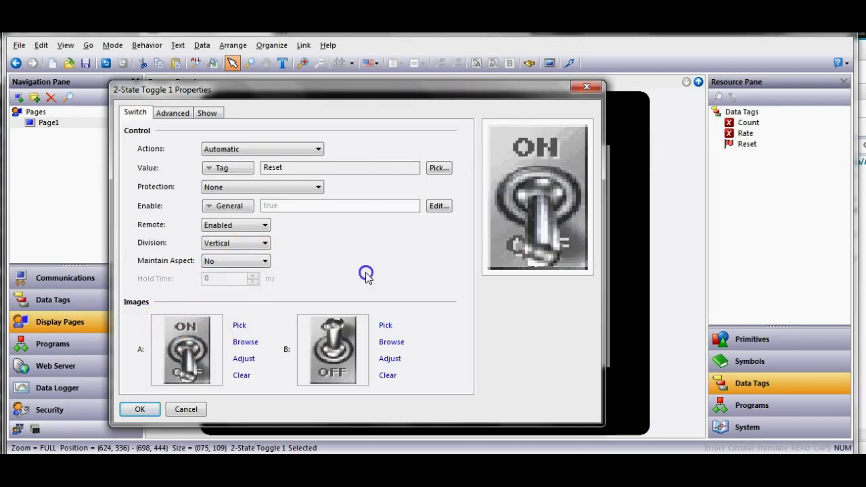
pyautogui.click(142, 406)
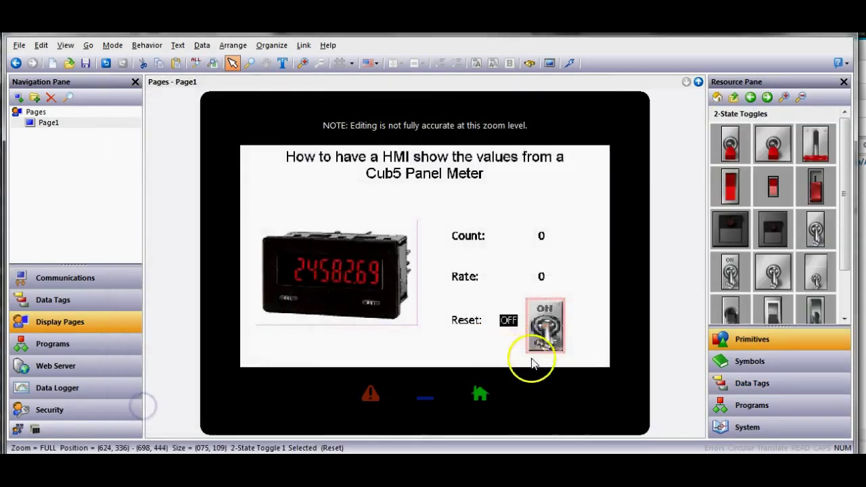
# - Download the project to the HMI, then switch Reset on and off in Chrome to zero Count
pyautogui.click(569, 63)
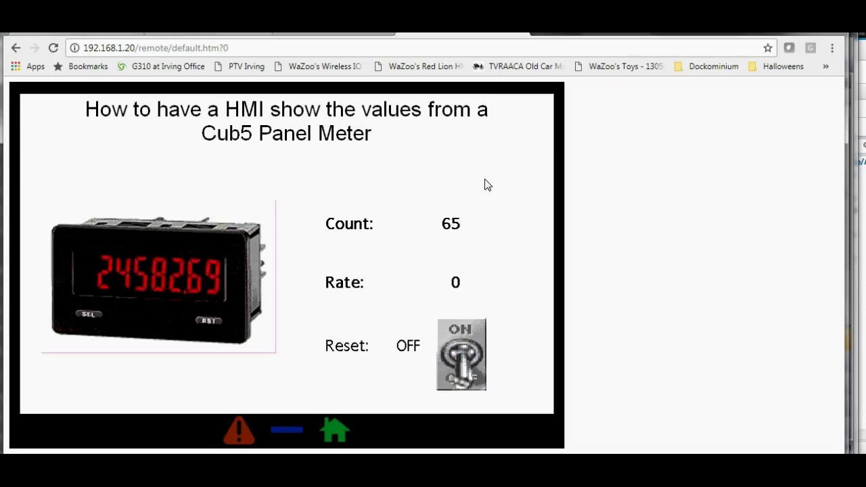
pyautogui.click(484, 341)
pyautogui.click(463, 330)
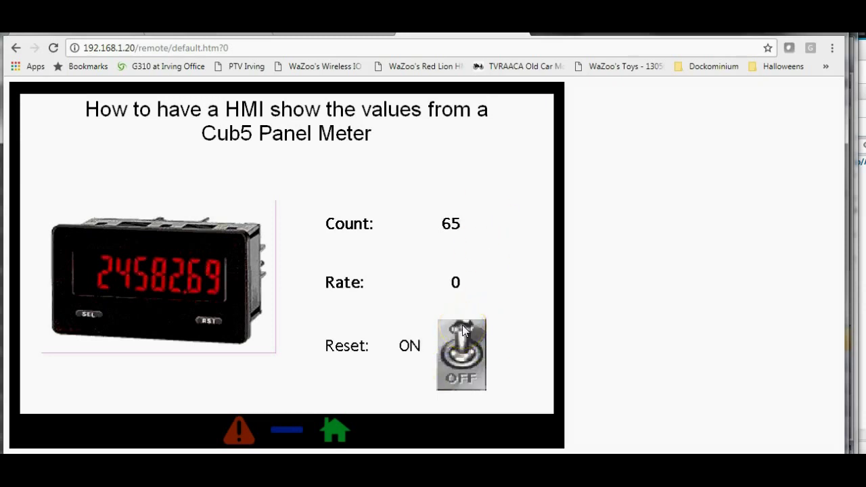
pyautogui.click(477, 383)
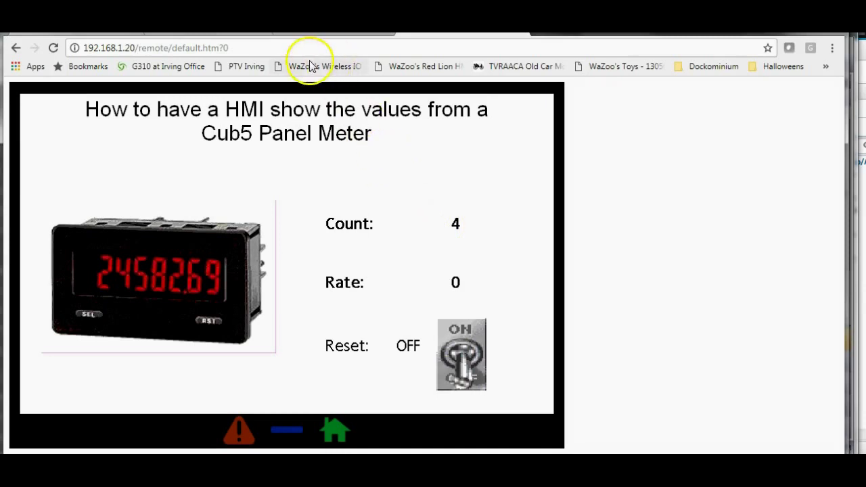
# - Check the CBLRLC00 Connections table, then return to the CUB5 manual's page 14 register chart
pyautogui.click(346, 34)
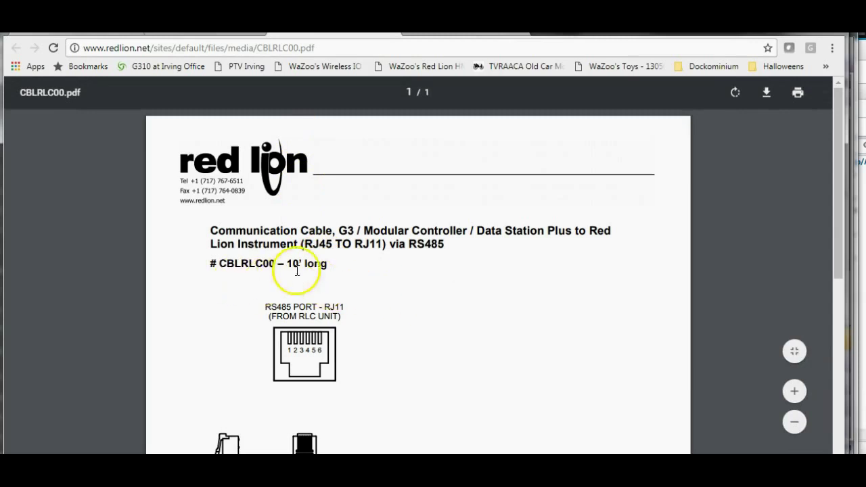
pyautogui.scroll(-1, 412, 302)
pyautogui.scroll(-3, 413, 298)
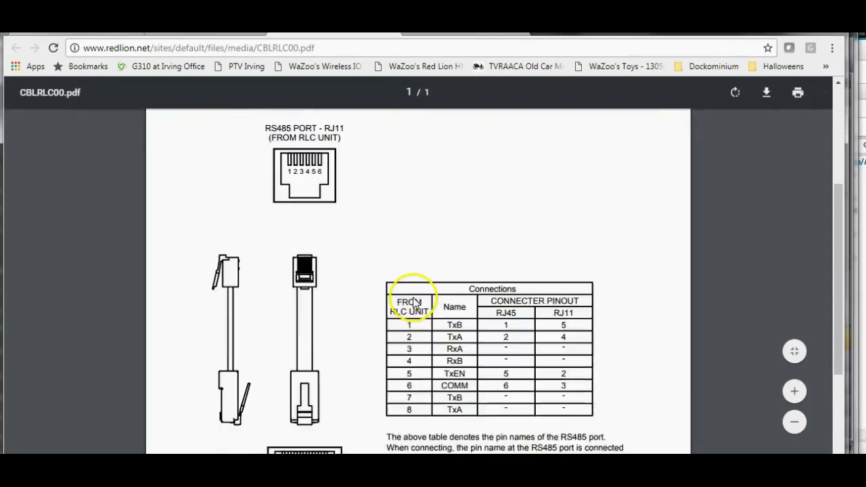
pyautogui.scroll(3, 406, 290)
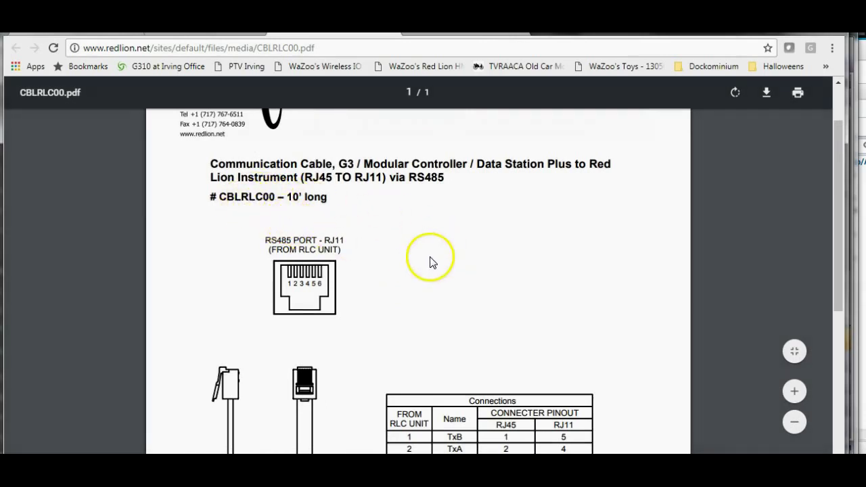
pyautogui.scroll(-2, 428, 261)
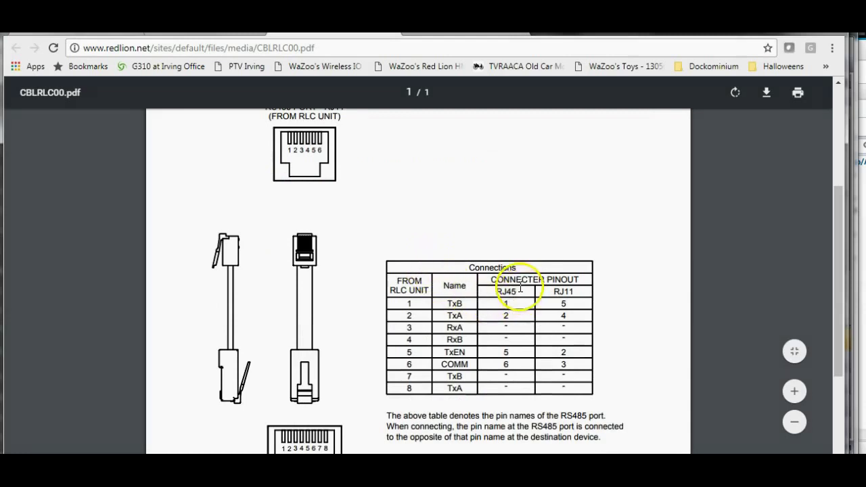
pyautogui.scroll(1, 509, 243)
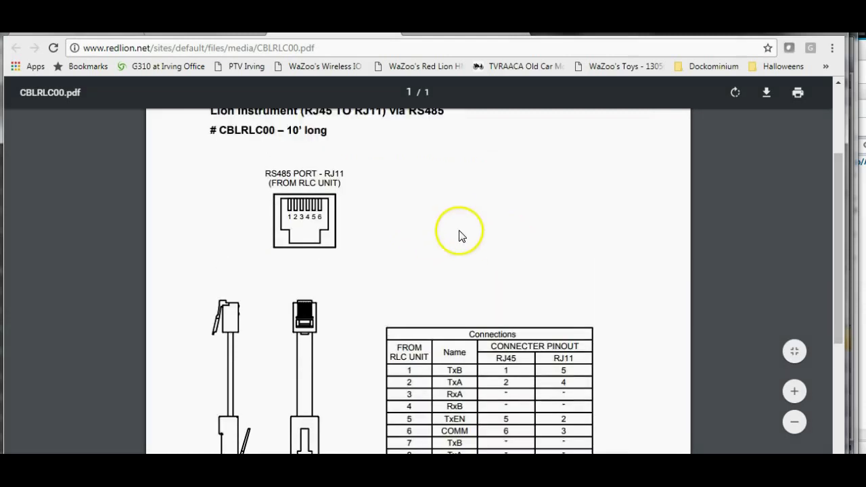
pyautogui.scroll(1, 450, 238)
pyautogui.scroll(1, 448, 237)
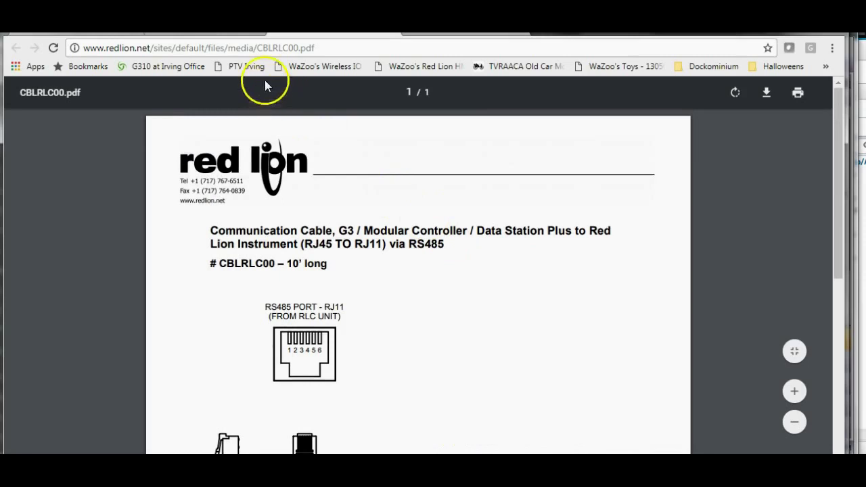
pyautogui.click(223, 28)
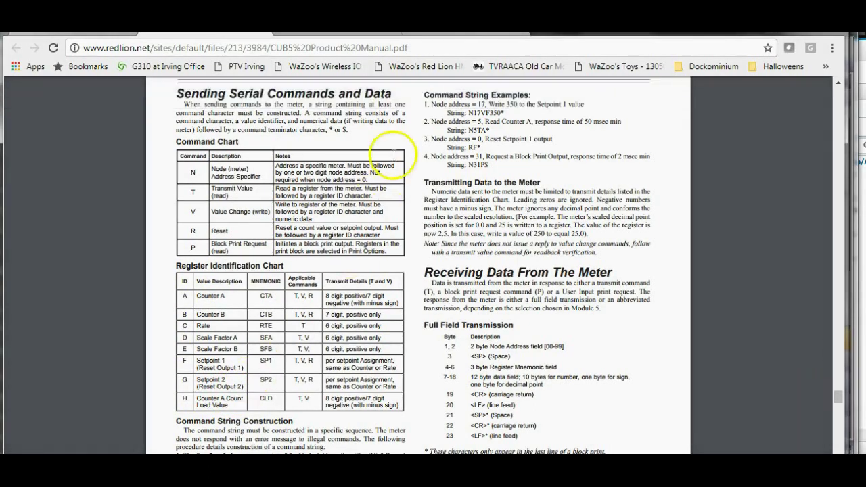
# - Switch to the 192.168.1.20 HMI page showing Count 4, Rate 0 and Reset OFF
pyautogui.click(443, 31)
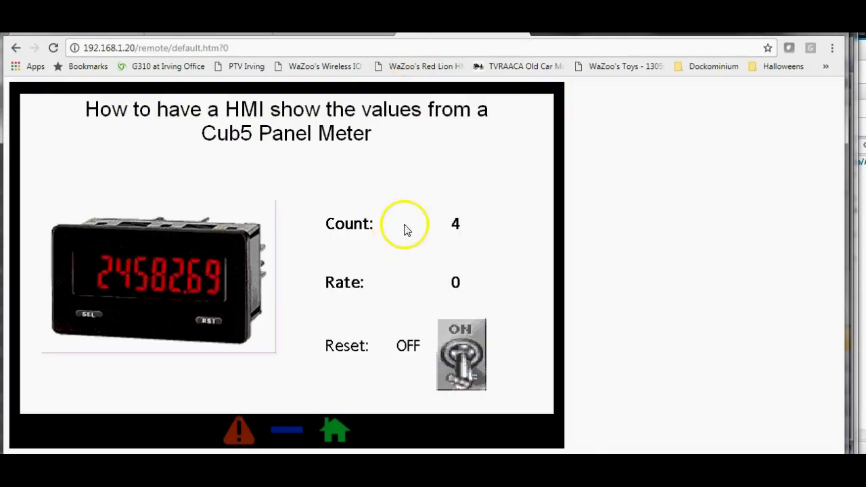